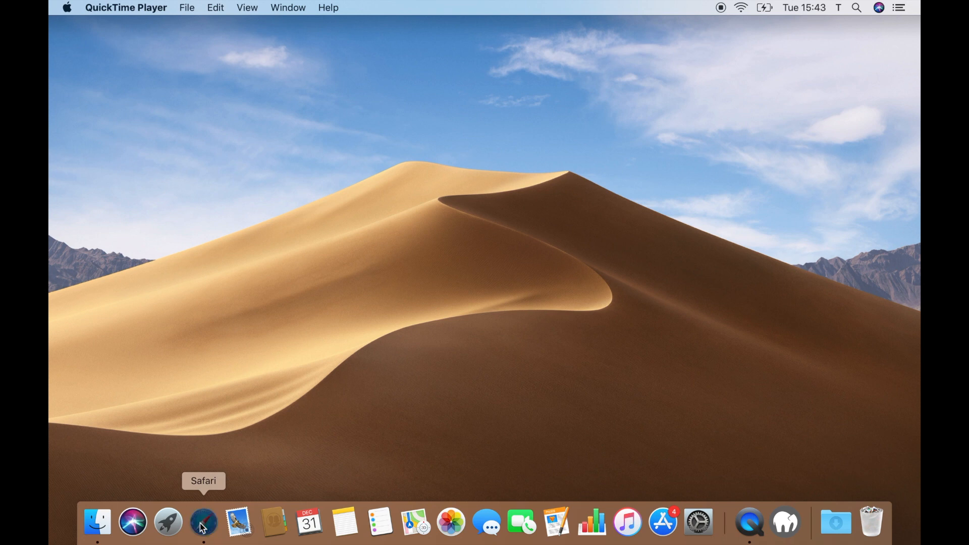
- Search the web for 'wordpress download english' and open the wordpress.org download page
type("wordpress")
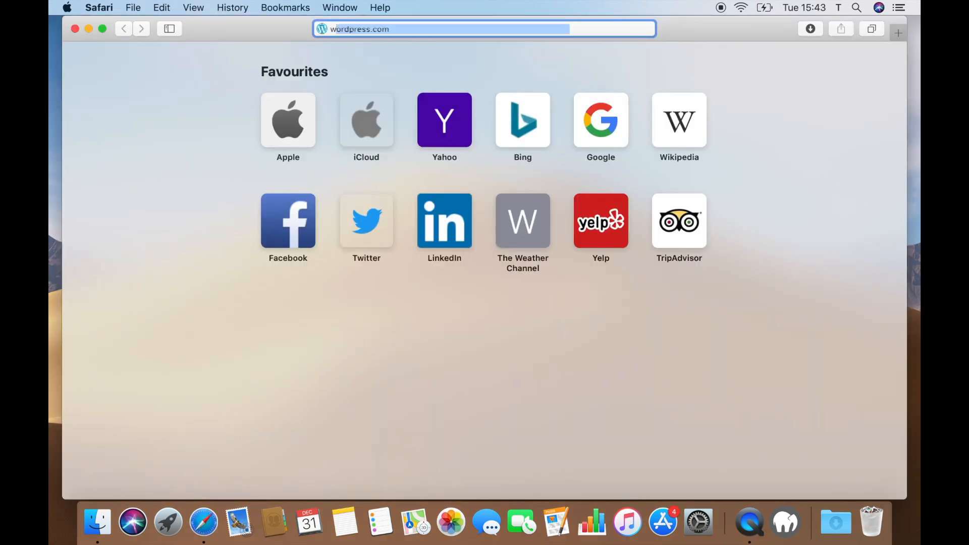
key("BackSpace")
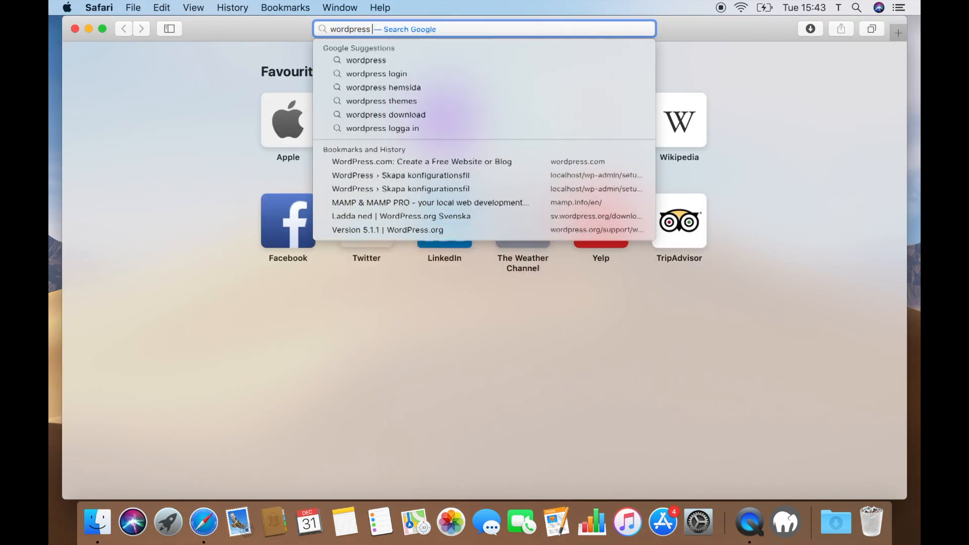
type("download english")
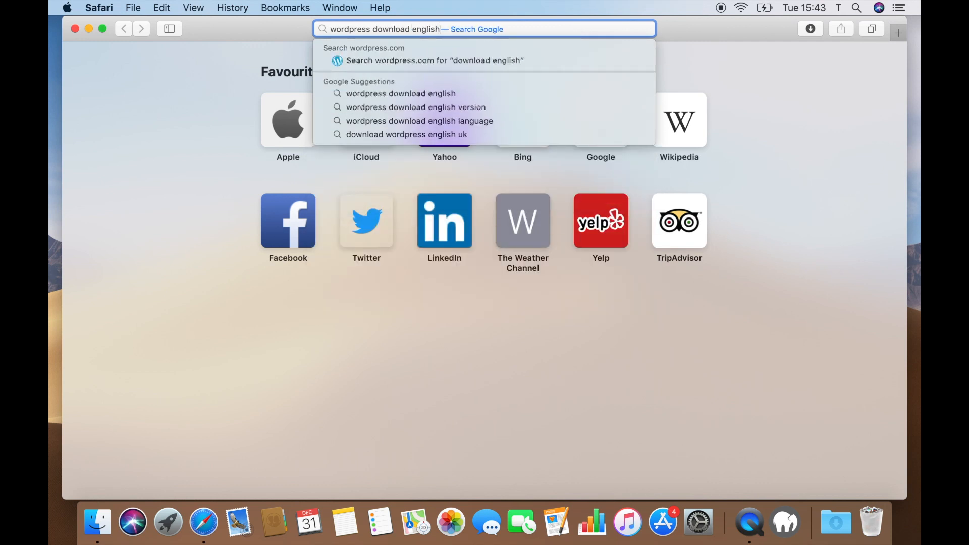
key("Return")
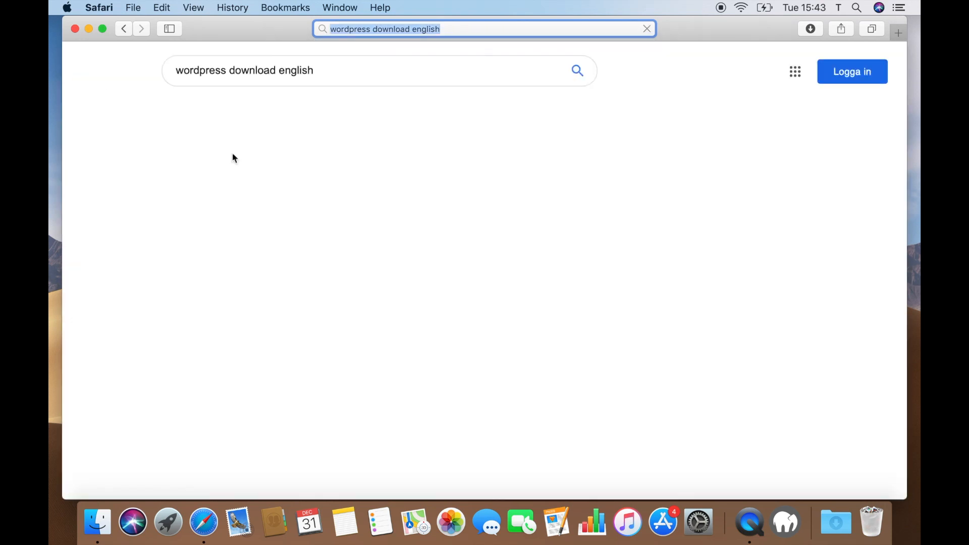
left_click(267, 276)
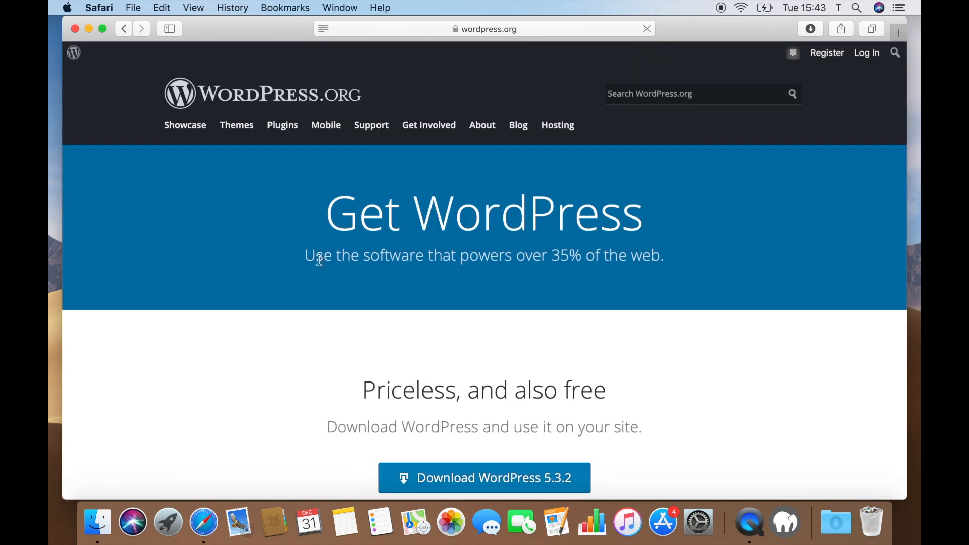
- Download WordPress 5.3.2 and allow downloads from wordpress.org
scroll(353, 288, "down", 3)
left_click(453, 347)
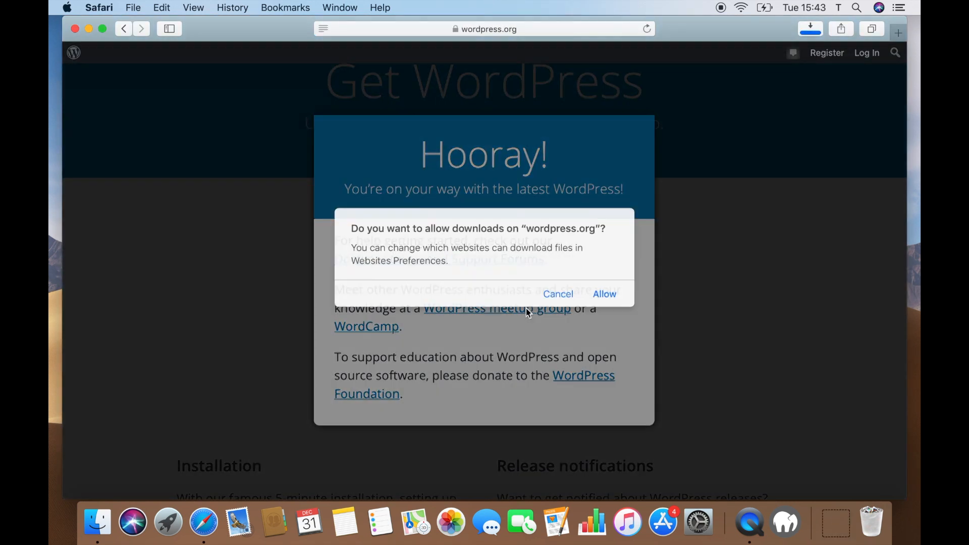
left_click(605, 295)
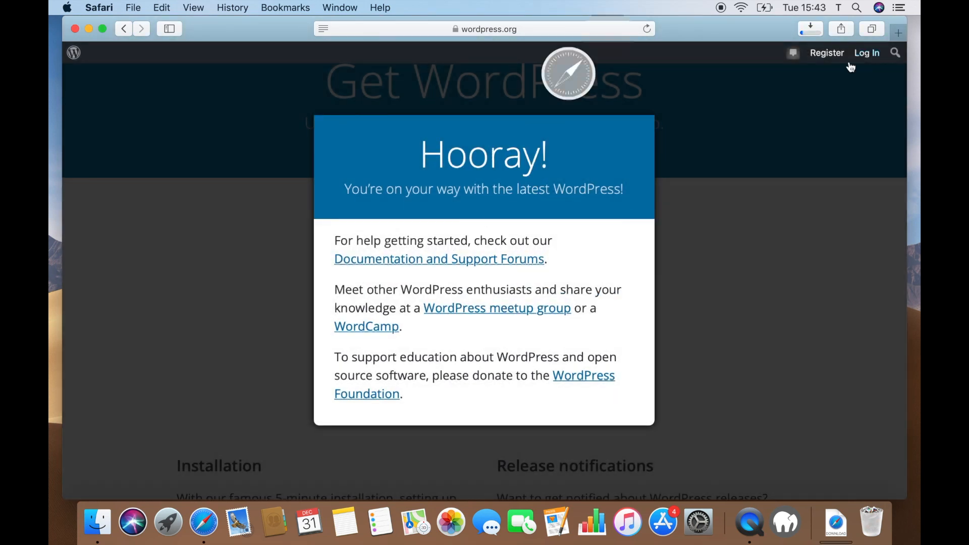
- Start the free MAMP download from mamp.info via a 'mamp mac' search, then close Safari
left_click(897, 33)
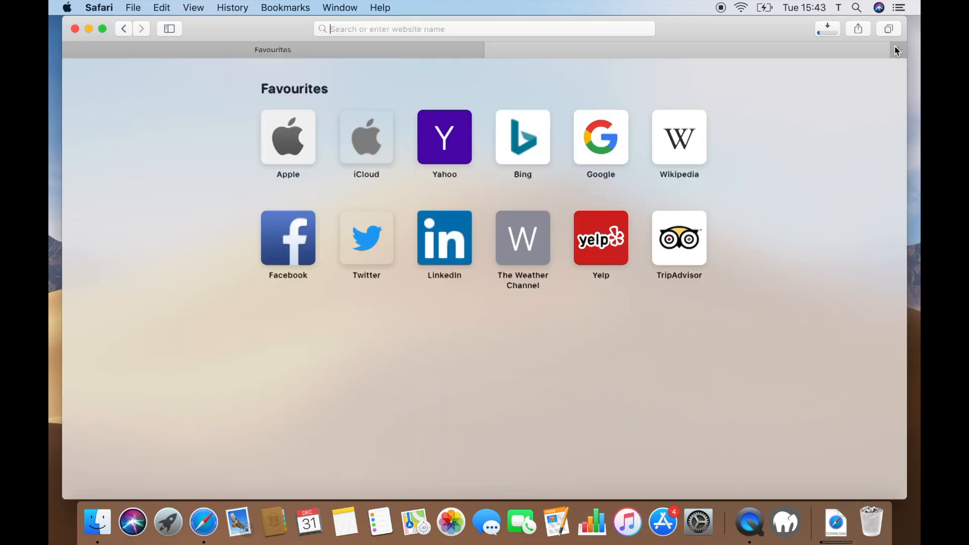
type("mamp")
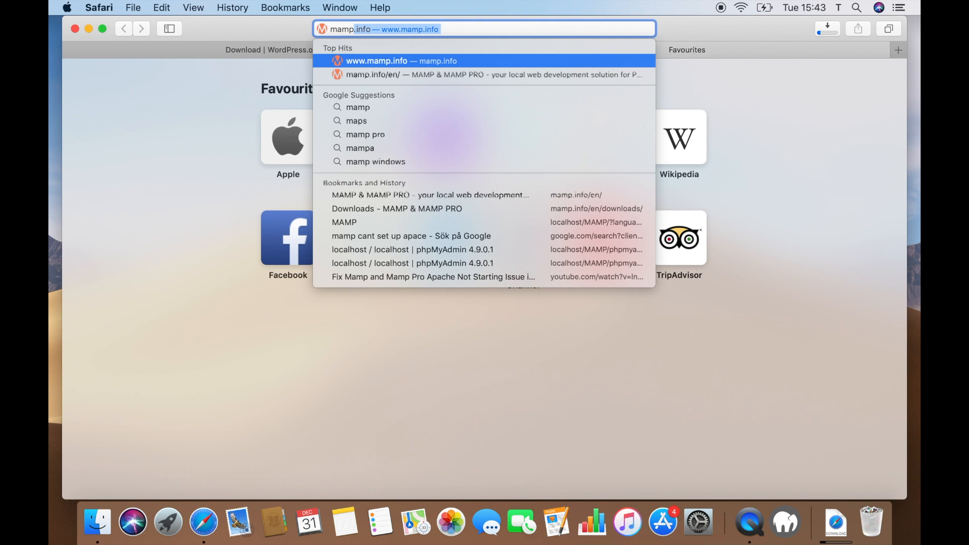
type(" mac")
key("Return")
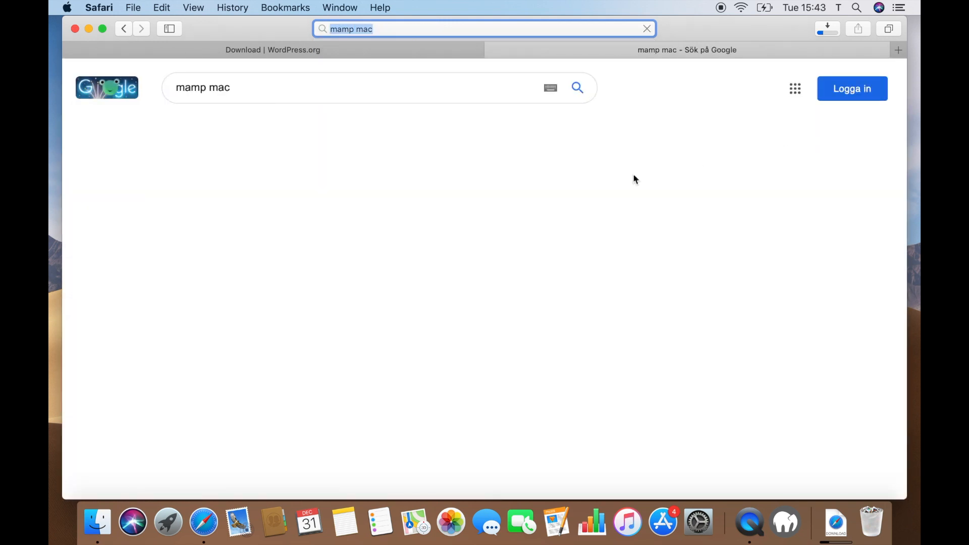
left_click(283, 292)
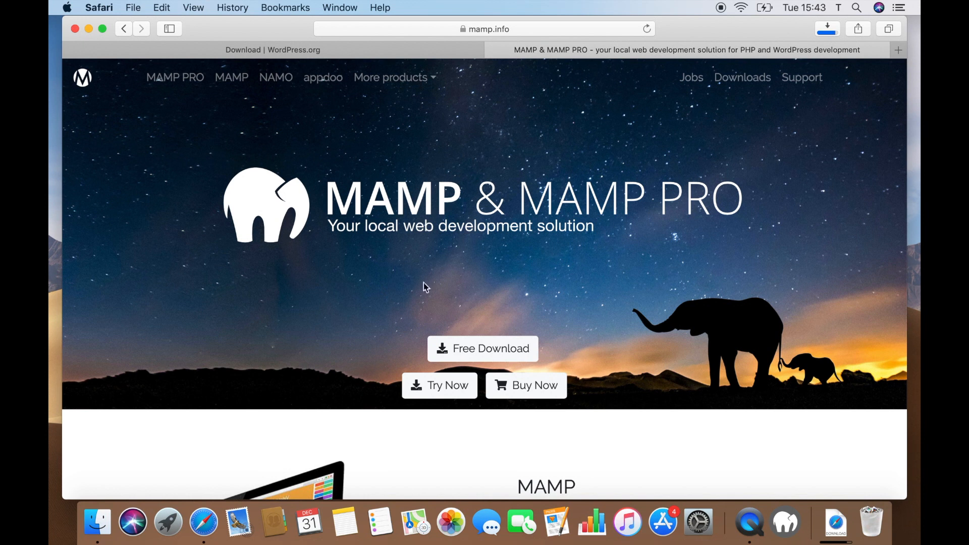
left_click(480, 352)
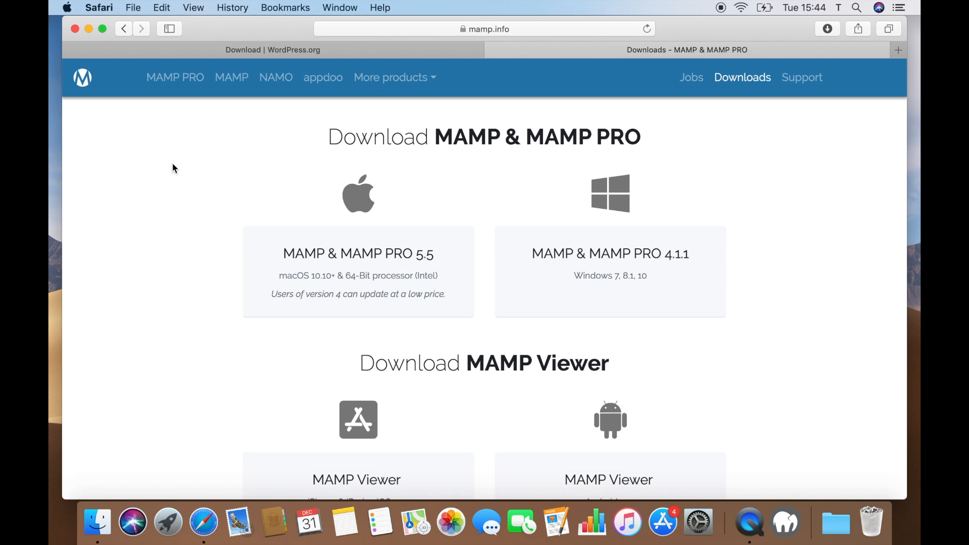
left_click(209, 50)
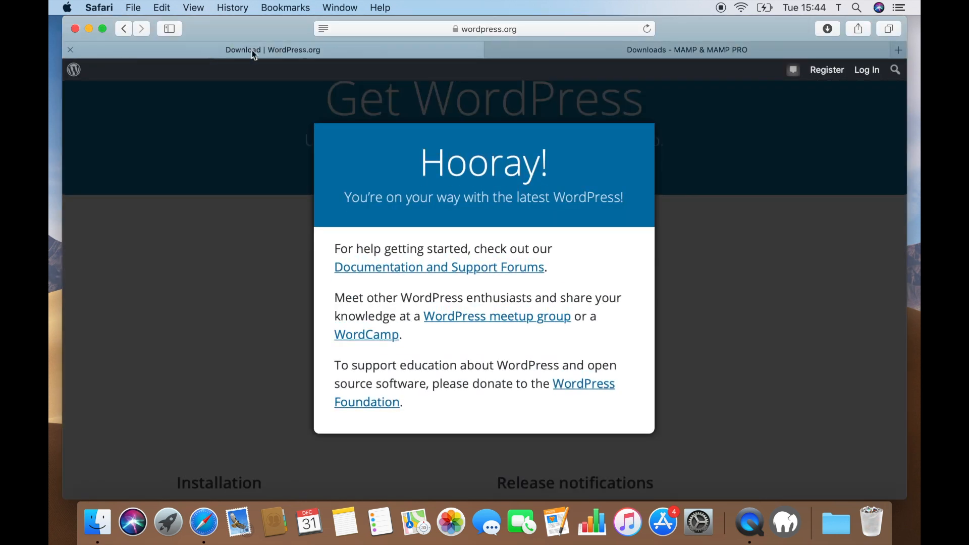
left_click(75, 29)
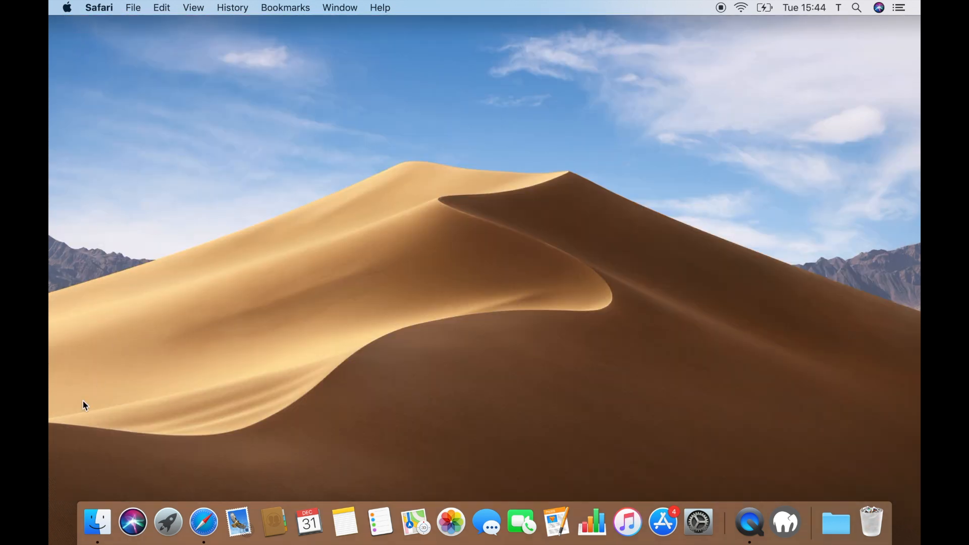
- In Finder, check the test-site folder under Documents/Sites
left_click(96, 521)
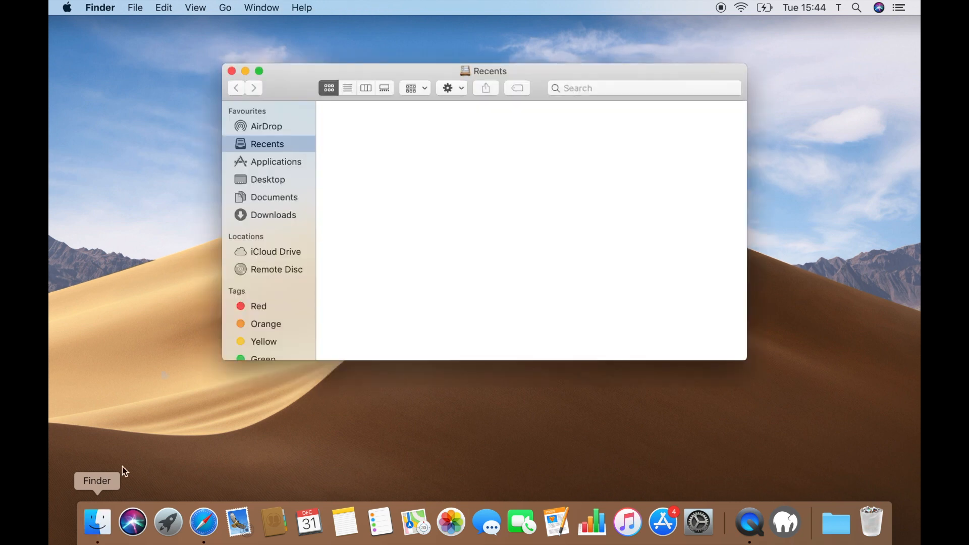
left_click(271, 200)
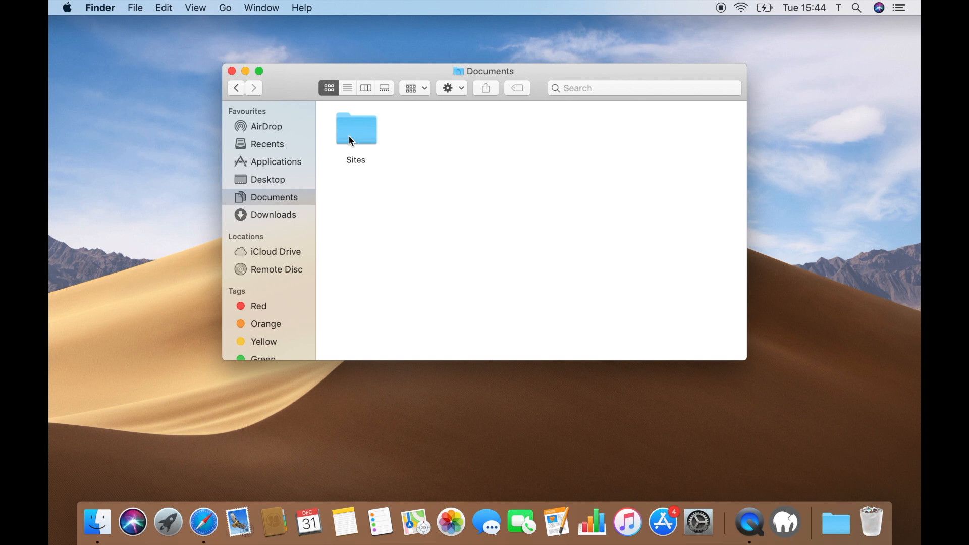
double_click(364, 136)
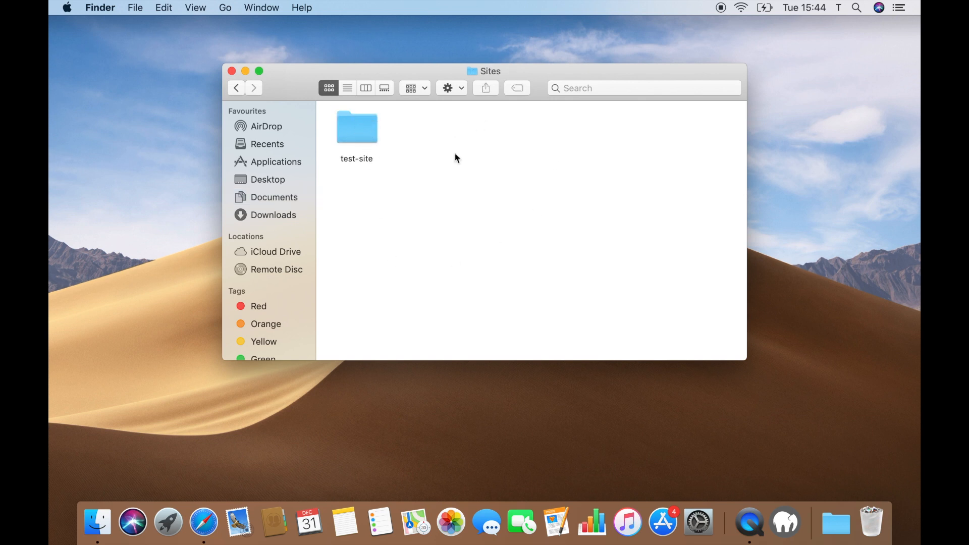
double_click(366, 132)
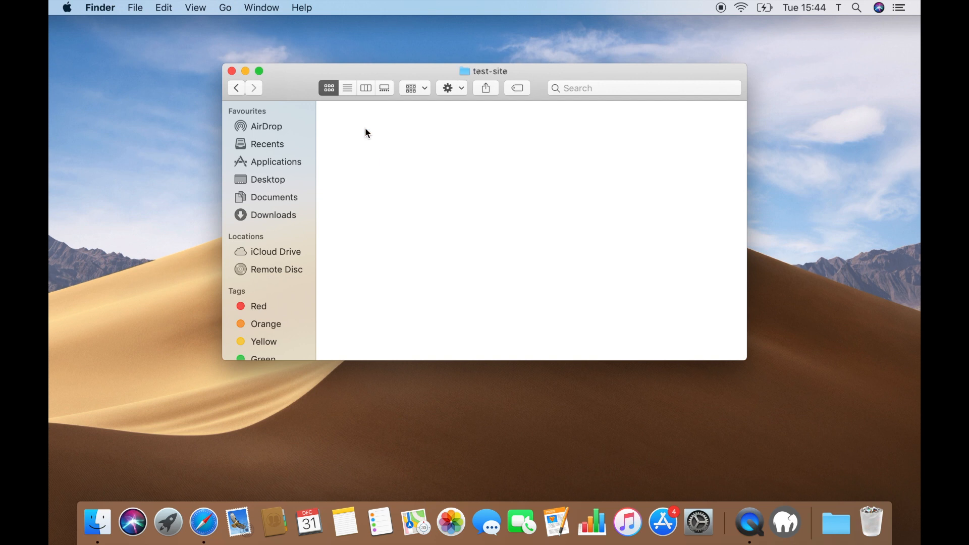
left_click(237, 88)
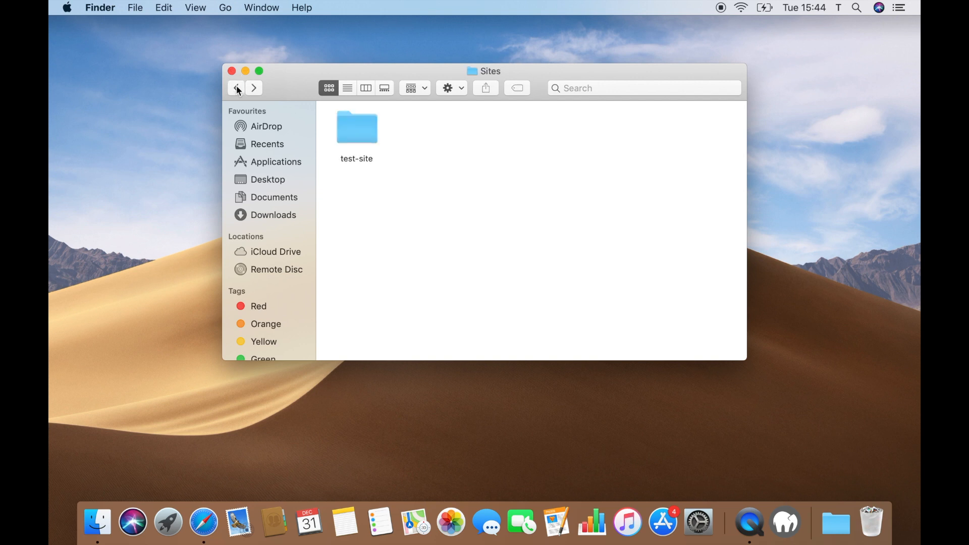
- Select all the contents of the downloaded wordpress folder in Downloads
left_click(279, 214)
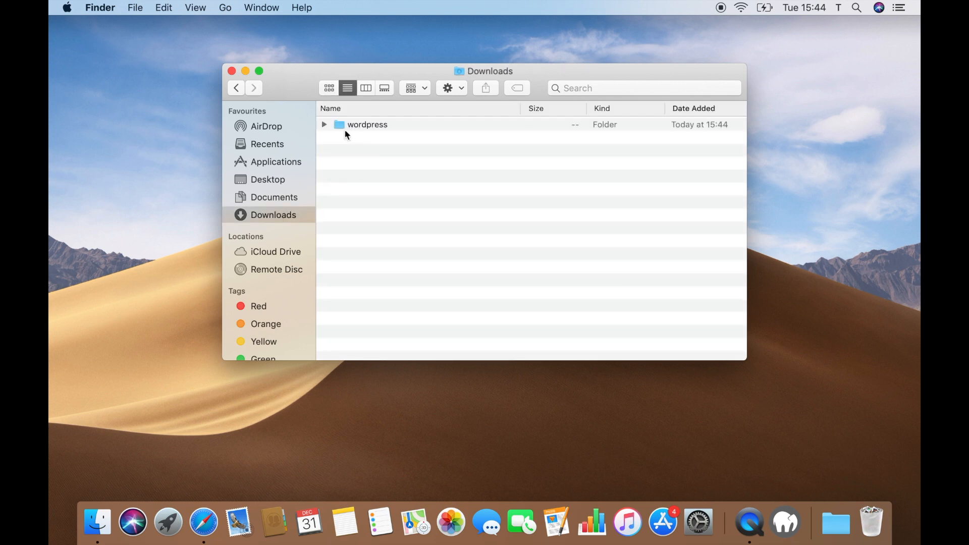
left_click(328, 126)
left_click(325, 125)
left_click(362, 136)
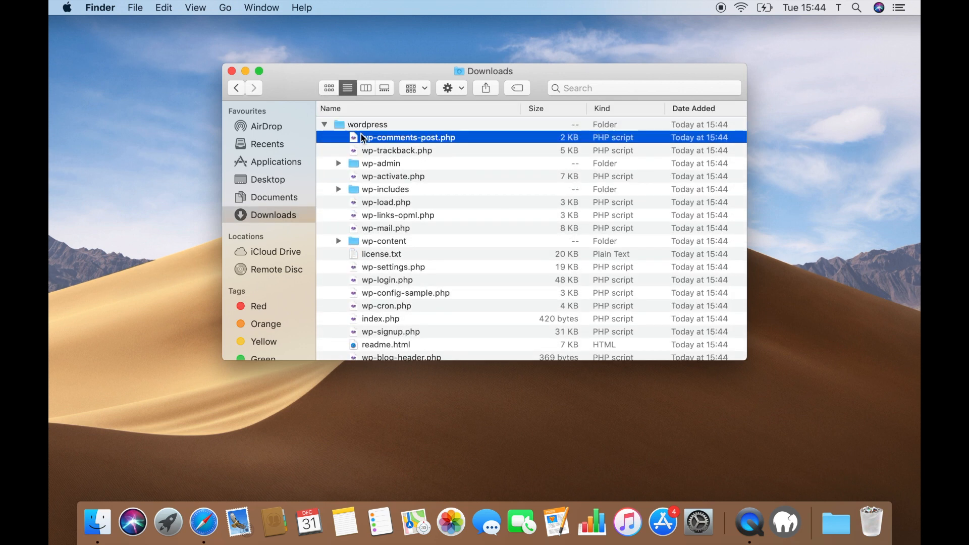
scroll(432, 275, "down", 5)
scroll(429, 282, "up", 4)
left_click(414, 355, "shift")
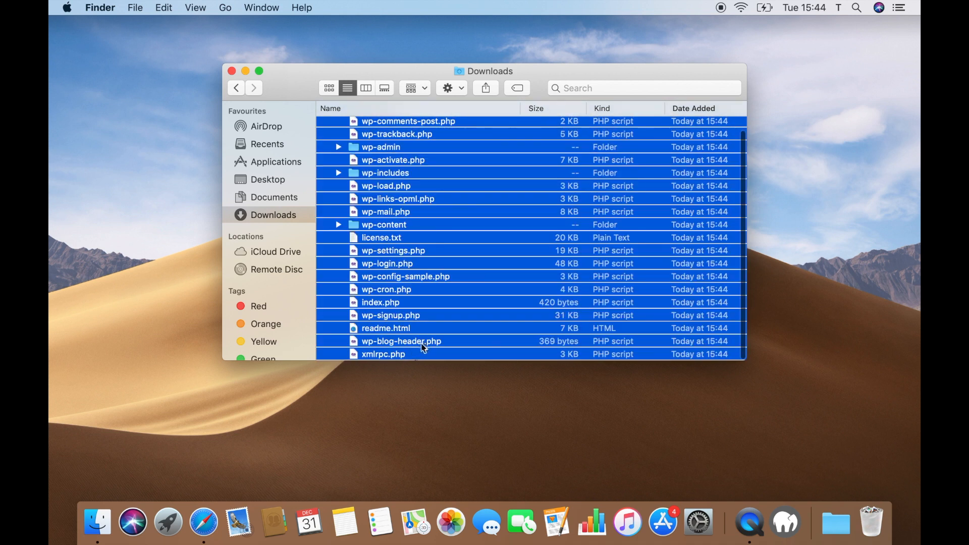
- Paste the WordPress files into Documents/Sites/test-site and close Finder
left_click(260, 197)
double_click(339, 132)
double_click(371, 142)
key("super+v")
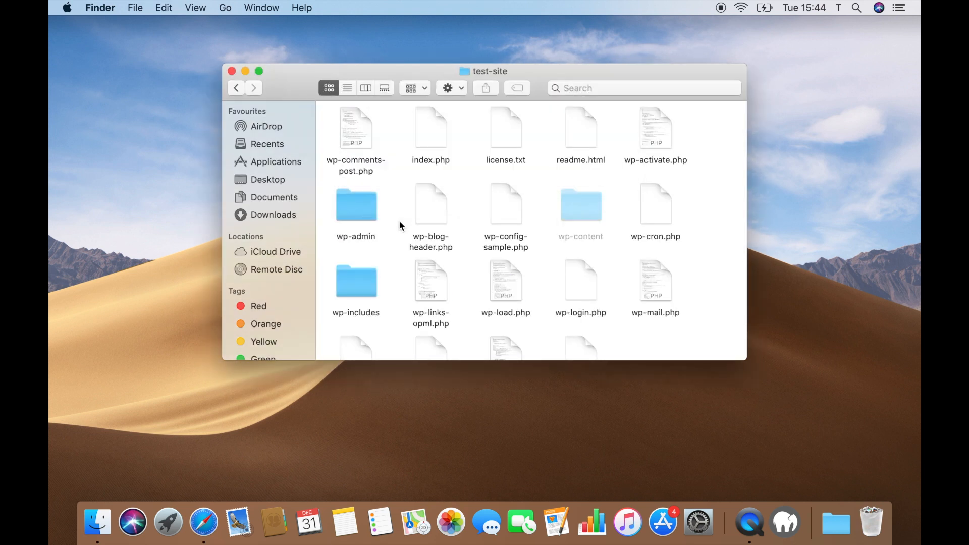
left_click(233, 92)
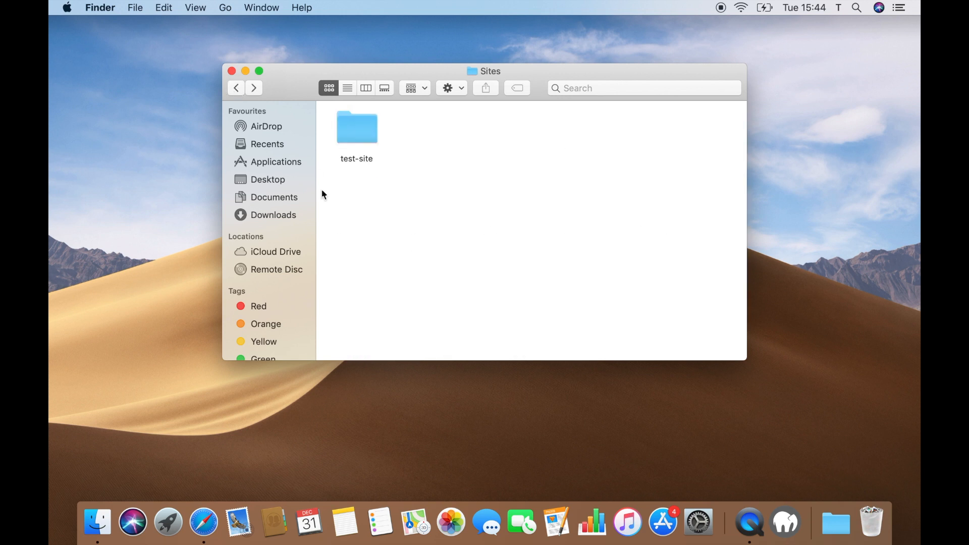
left_click(232, 71)
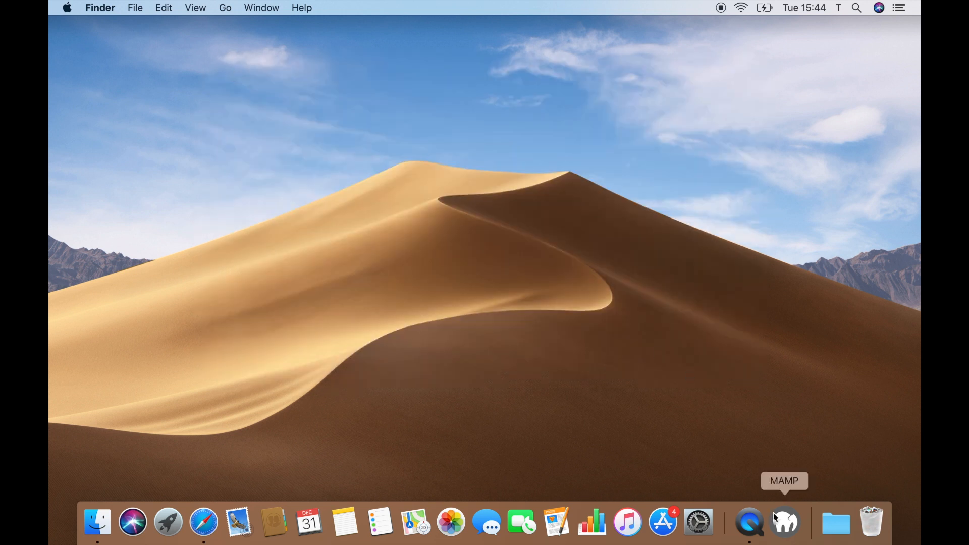
- Launch MAMP, close the promo window and go to the Ports preferences
left_click(785, 522)
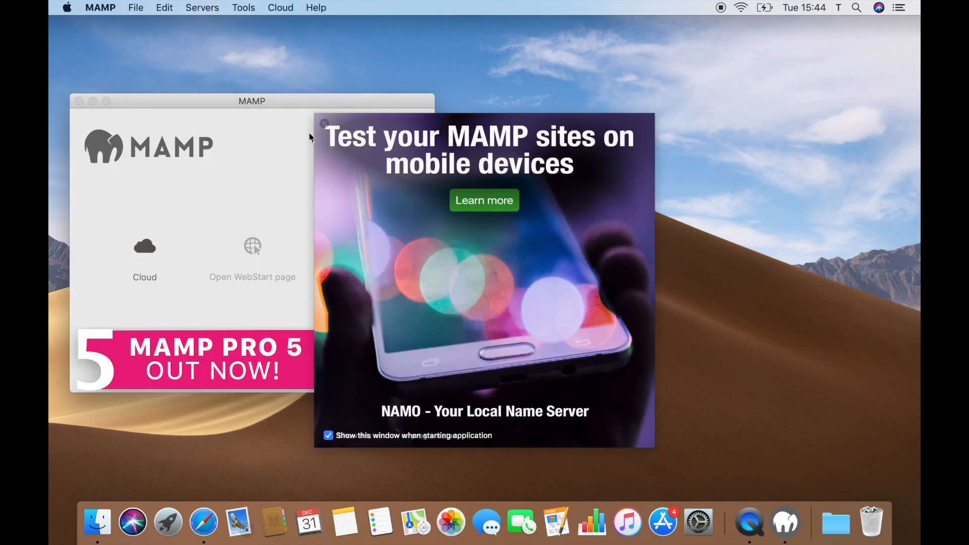
left_click(324, 123)
left_click(116, 6)
left_click(118, 44)
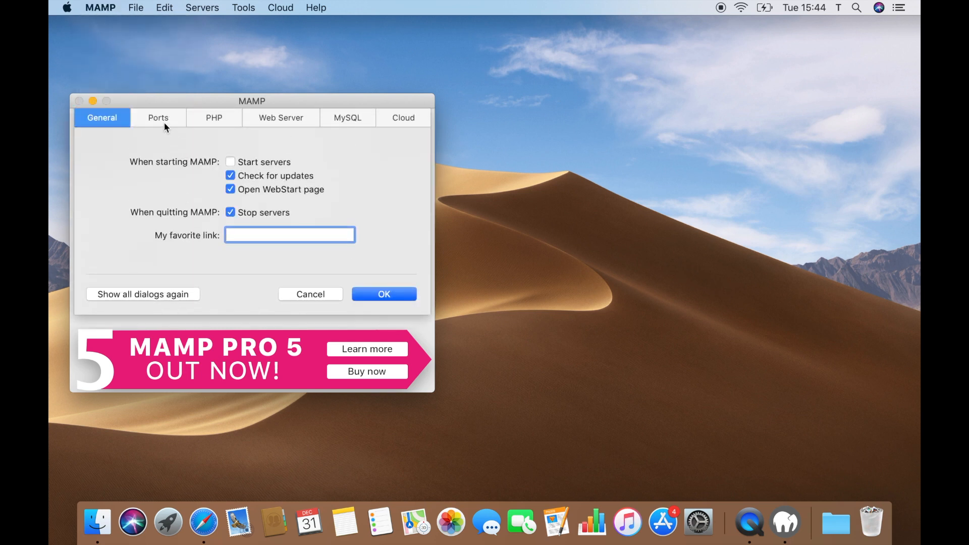
left_click(164, 120)
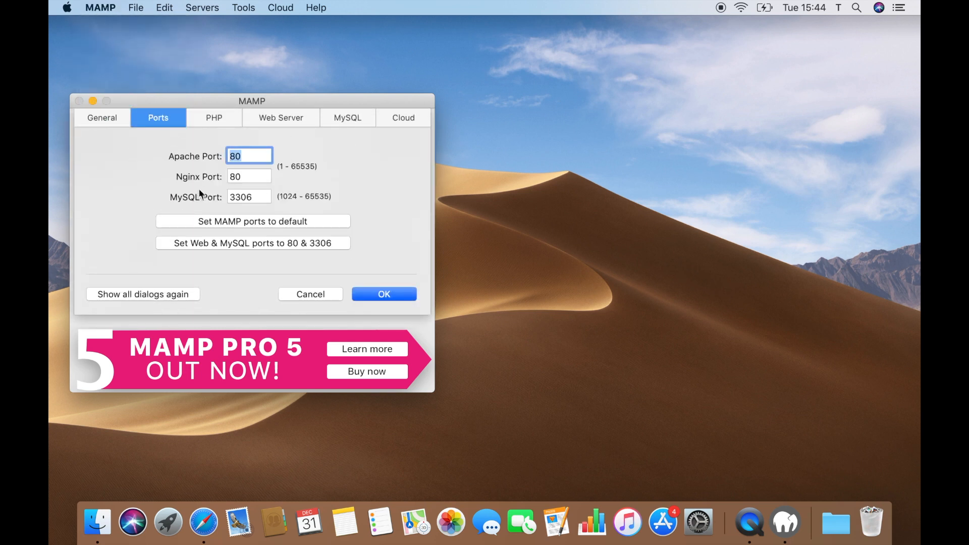
- Reset MAMP ports to defaults: 8888 for Apache and Nginx, 8889 for MySQL
left_click(240, 198)
double_click(240, 198)
type("8")
left_click(238, 157)
double_click(238, 156)
type("888")
left_click(244, 221)
left_click(372, 292)
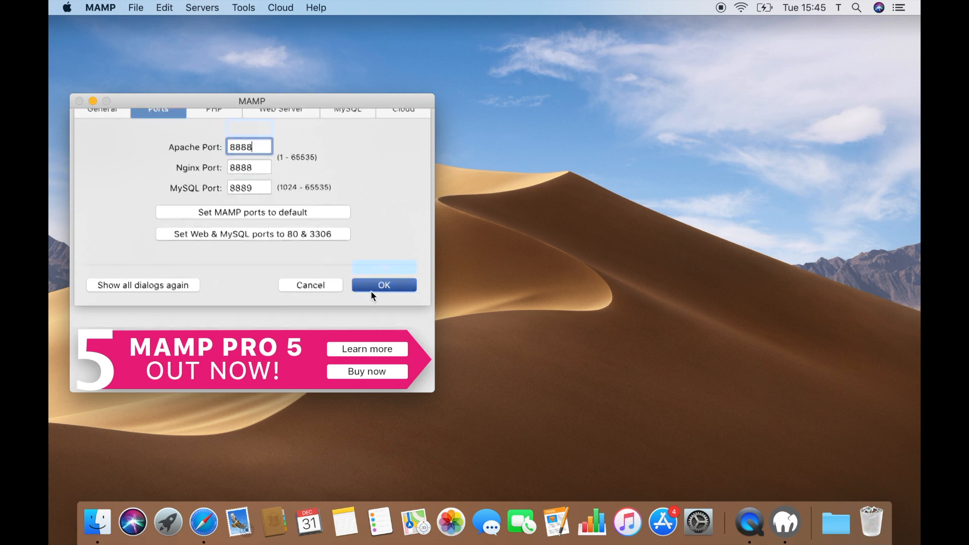
left_click(93, 7)
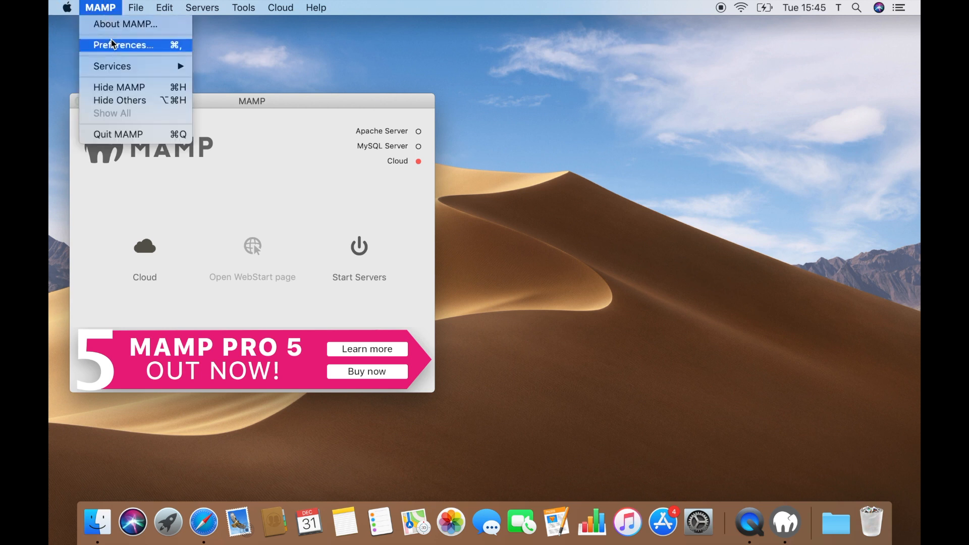
- Set the Apache document root to Documents/Sites/test-site in the Web Server preferences
left_click(112, 45)
left_click(275, 115)
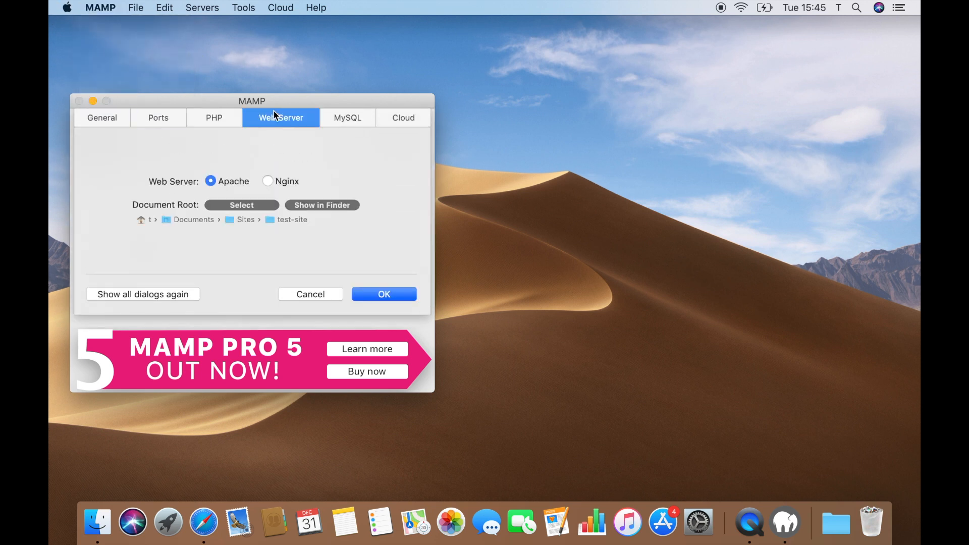
left_click(242, 205)
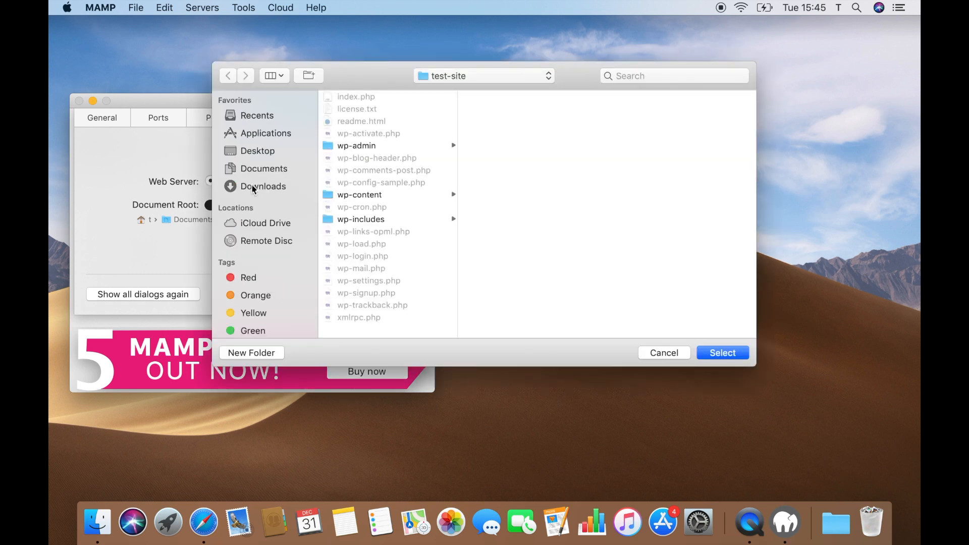
left_click(261, 171)
left_click(373, 101)
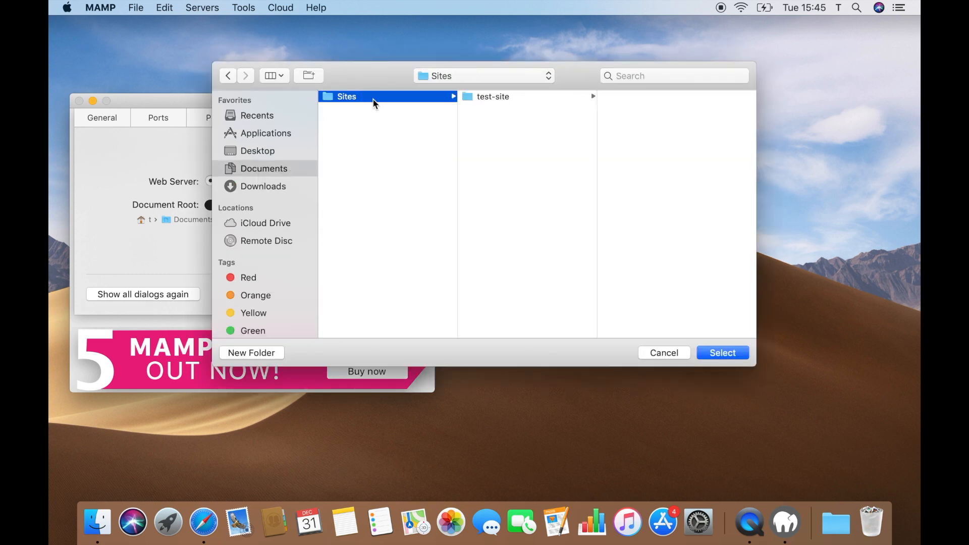
left_click(492, 96)
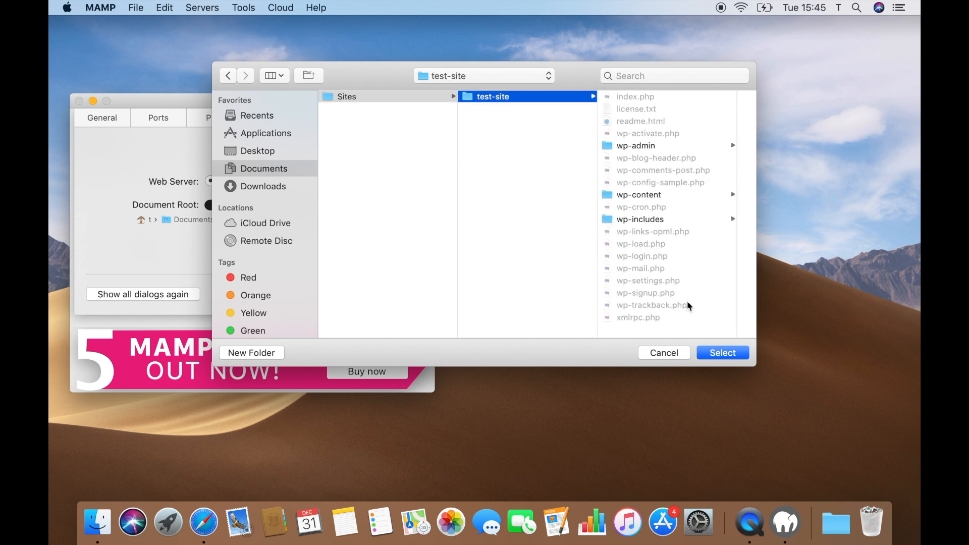
left_click(715, 352)
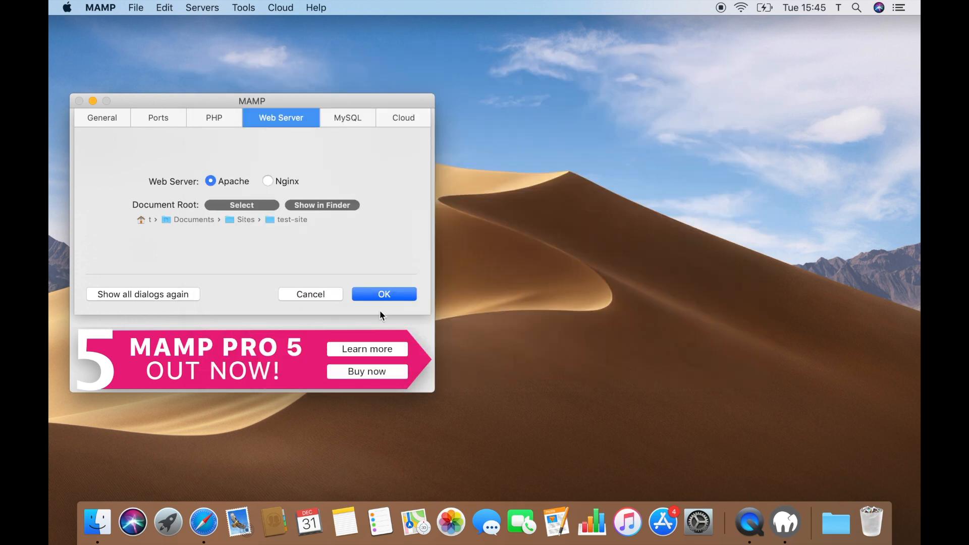
left_click(382, 296)
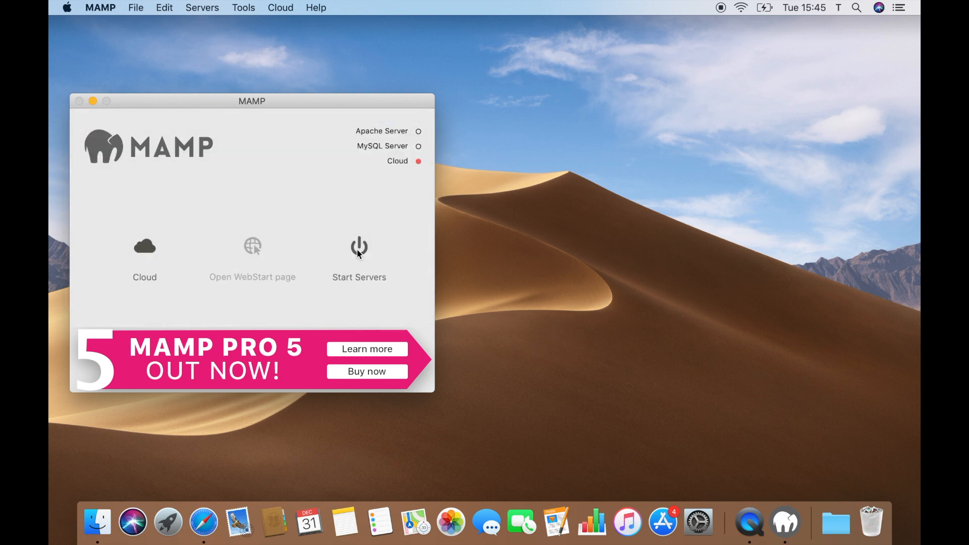
- Start the MAMP servers and dismiss the port 8888 in-use error
left_click(358, 252)
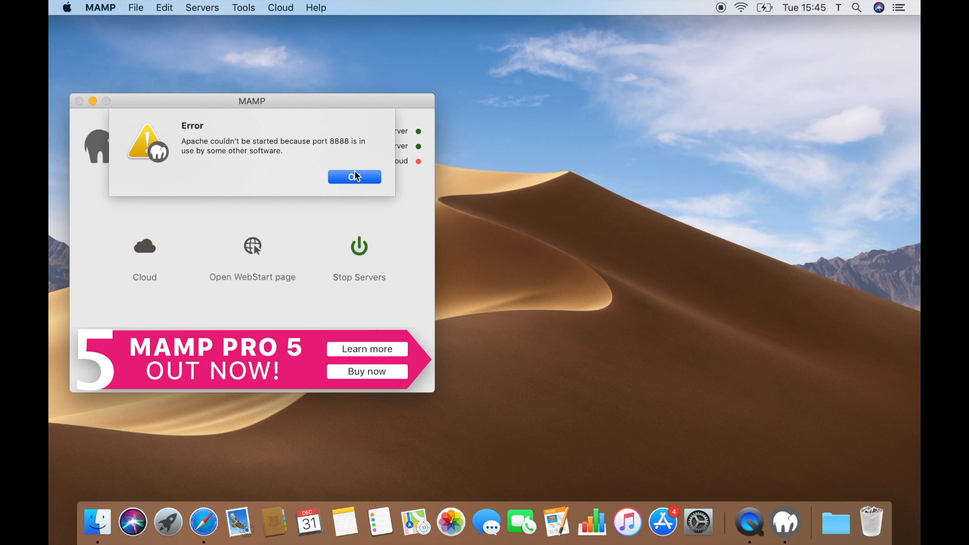
left_click(355, 176)
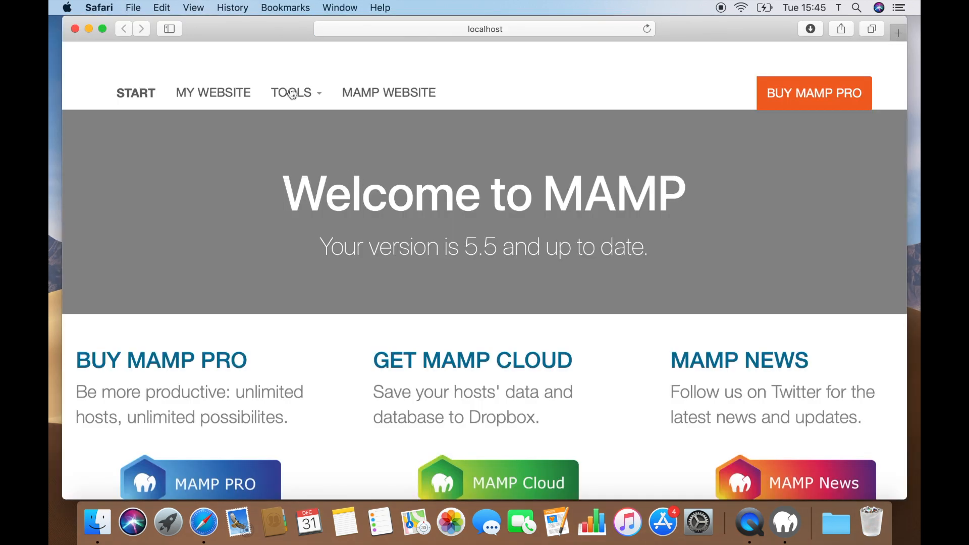
- Dismiss MAMP's port 8888 error and scroll Safari's start page to the MySQL section
left_click_drag(239, 28, 253, 283)
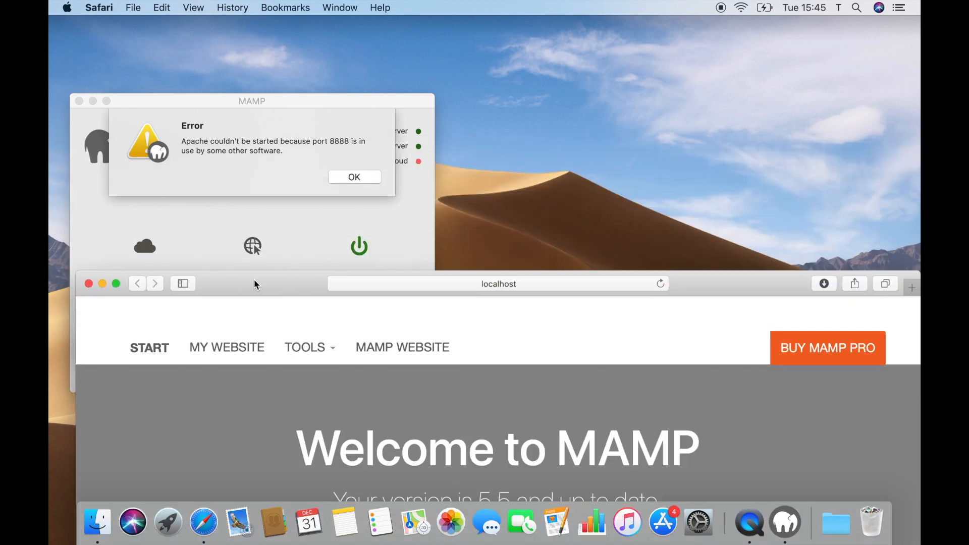
left_click(353, 180)
left_click(354, 179)
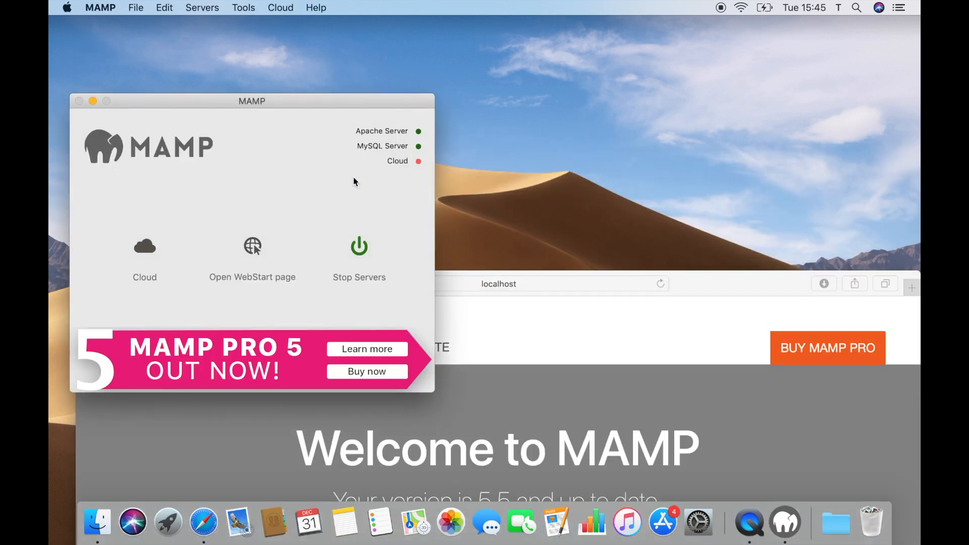
left_click(689, 288)
left_click_drag(689, 284, 650, 11)
scroll(634, 271, "down", 10)
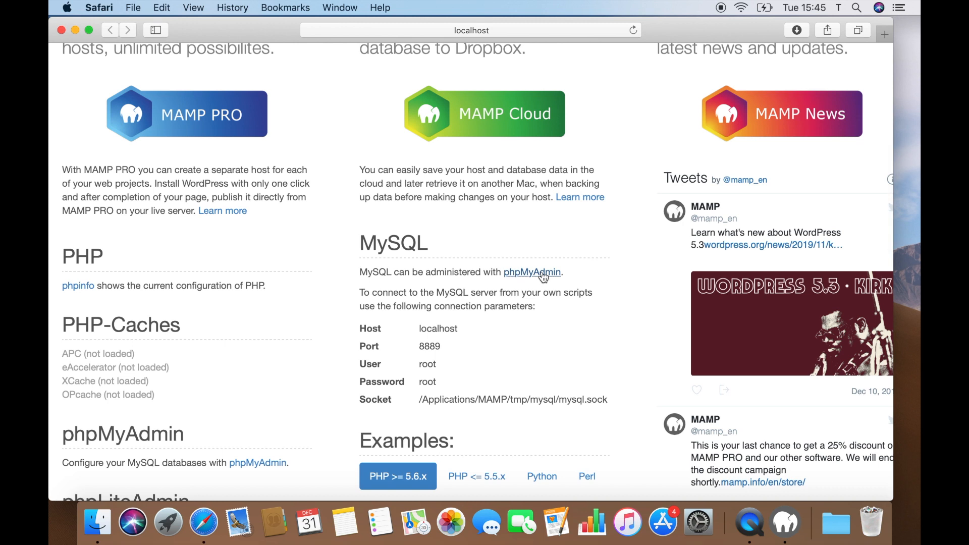
- Create a database named testsite_db from phpMyAdmin's Databases tab
left_click(542, 273)
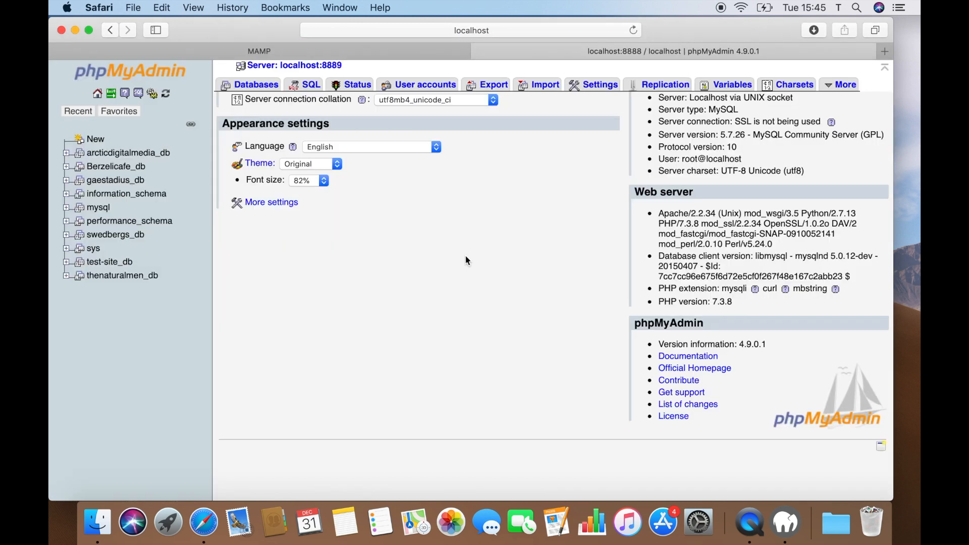
left_click(251, 84)
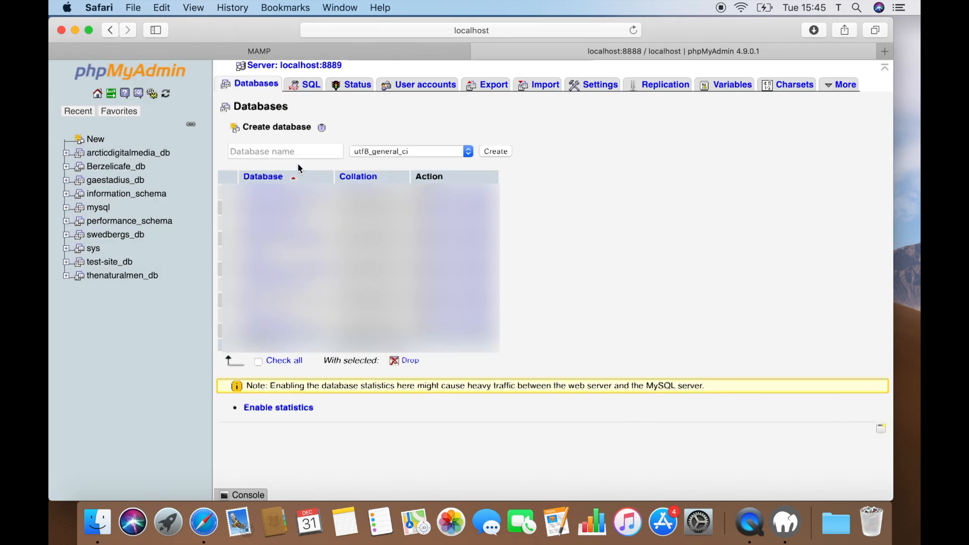
left_click(297, 150)
type("testsite_db")
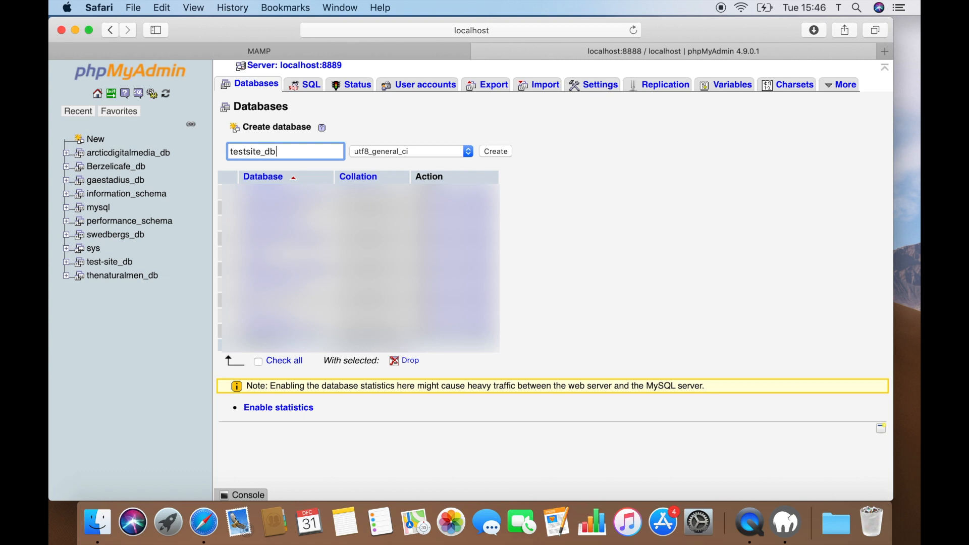
left_click(495, 151)
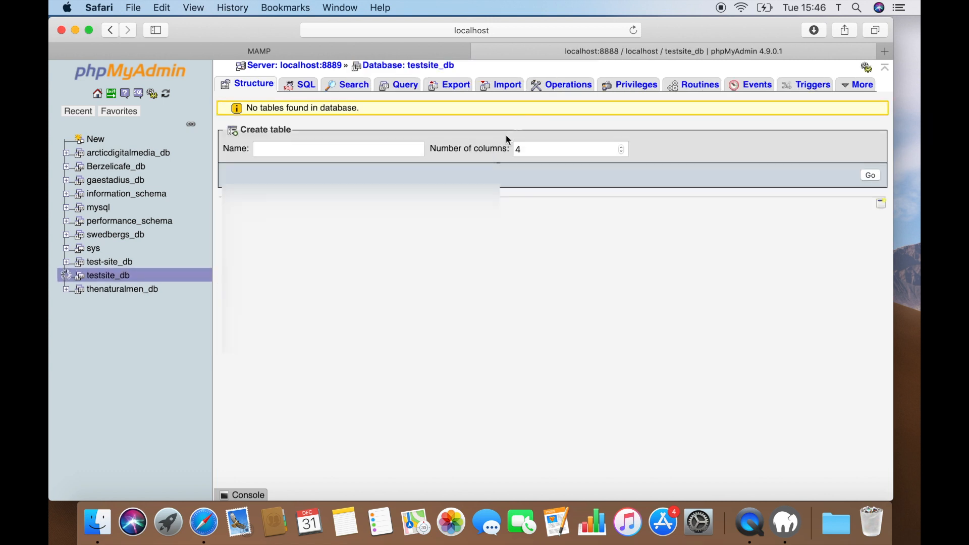
- Load localhost in the current tab and in a new tab, then move Safari aside
left_click(596, 31)
type("locah")
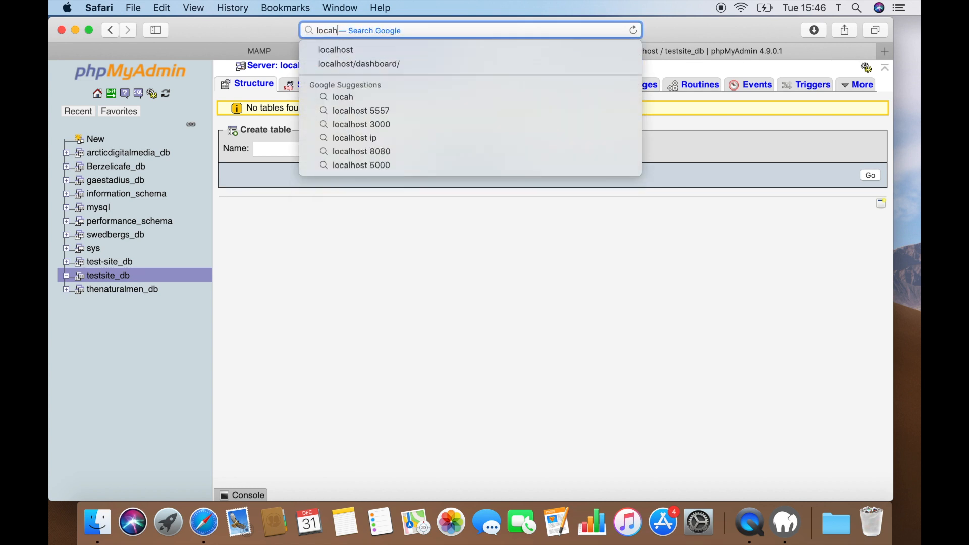
key("BackSpace")
type("lhost")
key("Return")
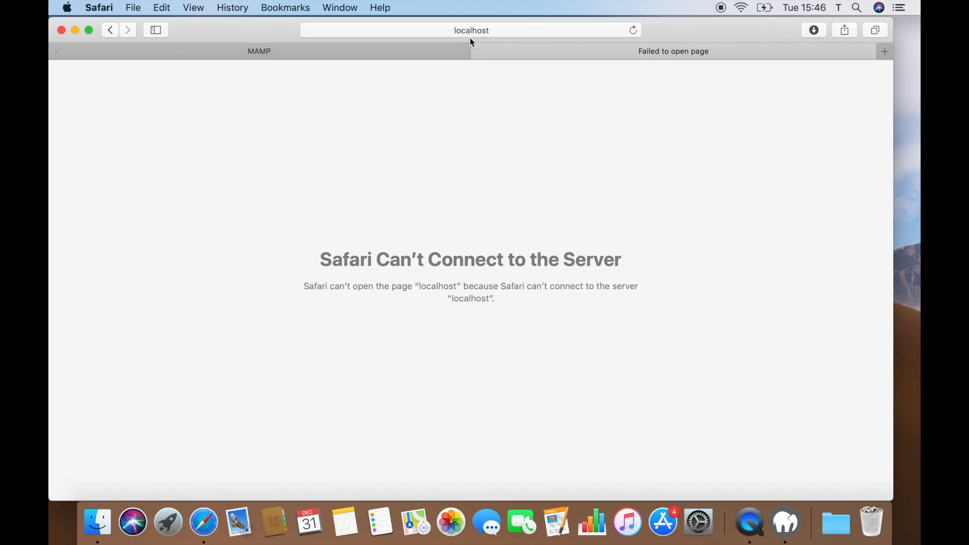
left_click(877, 47)
type("local")
key("Return")
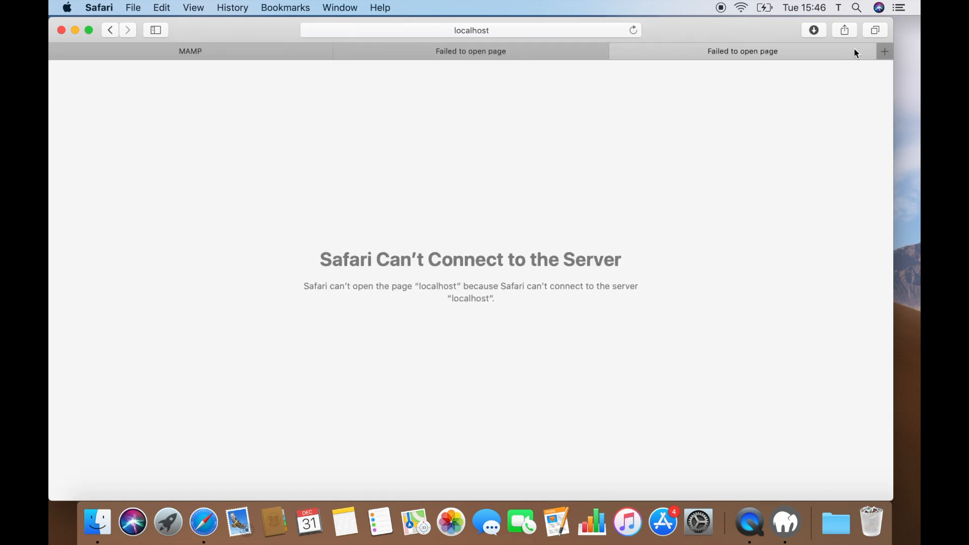
right_click(217, 34)
left_click_drag(216, 35, 376, 251)
- Stop the servers and set the web and MySQL ports to 80 and 3306
left_click(286, 124)
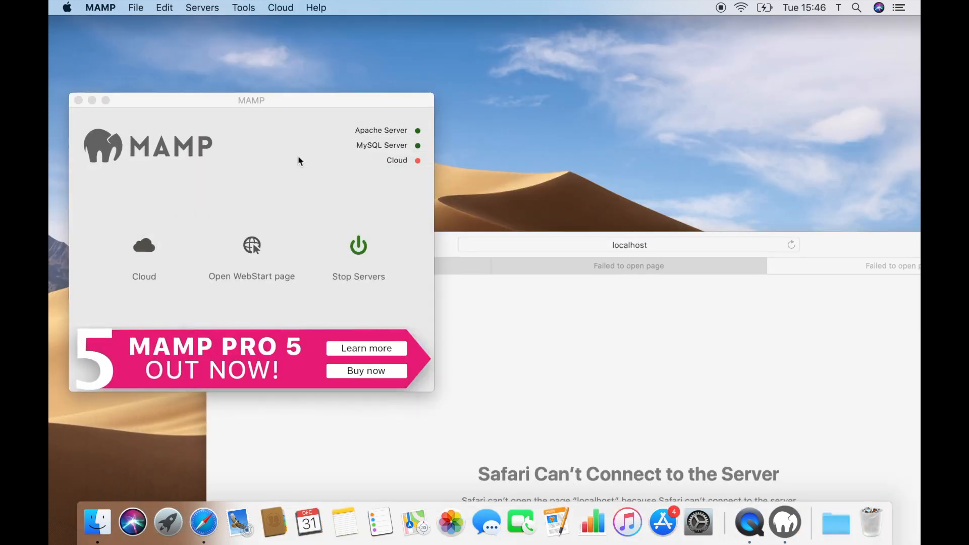
left_click(360, 255)
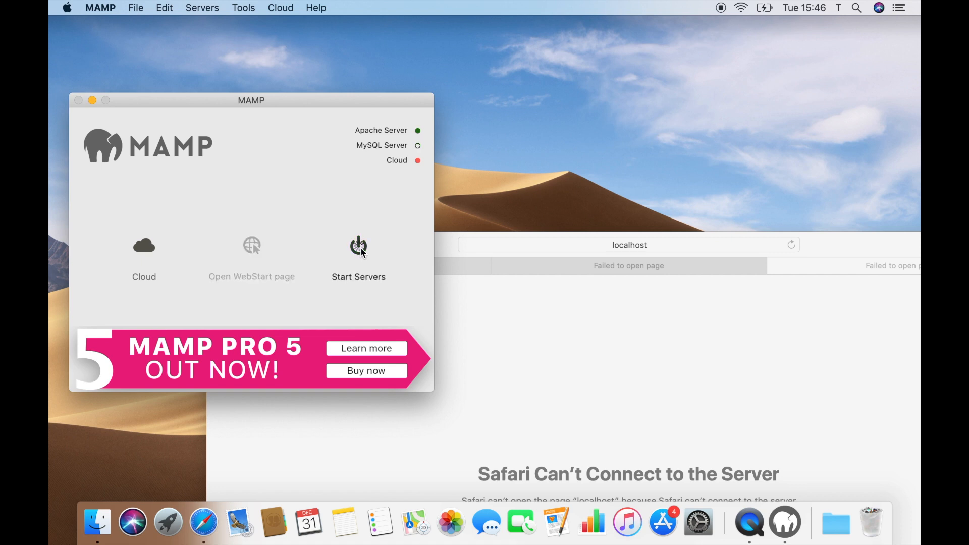
left_click(103, 7)
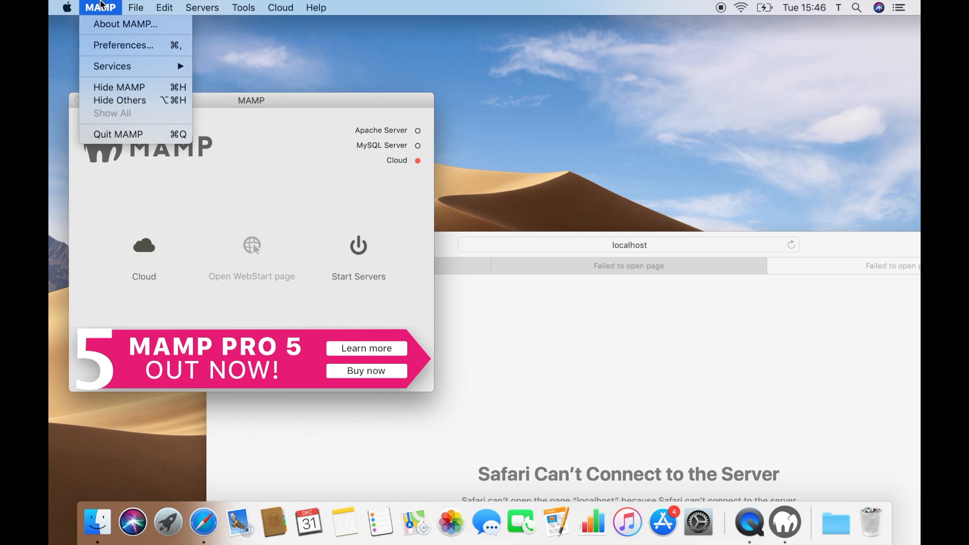
left_click(117, 46)
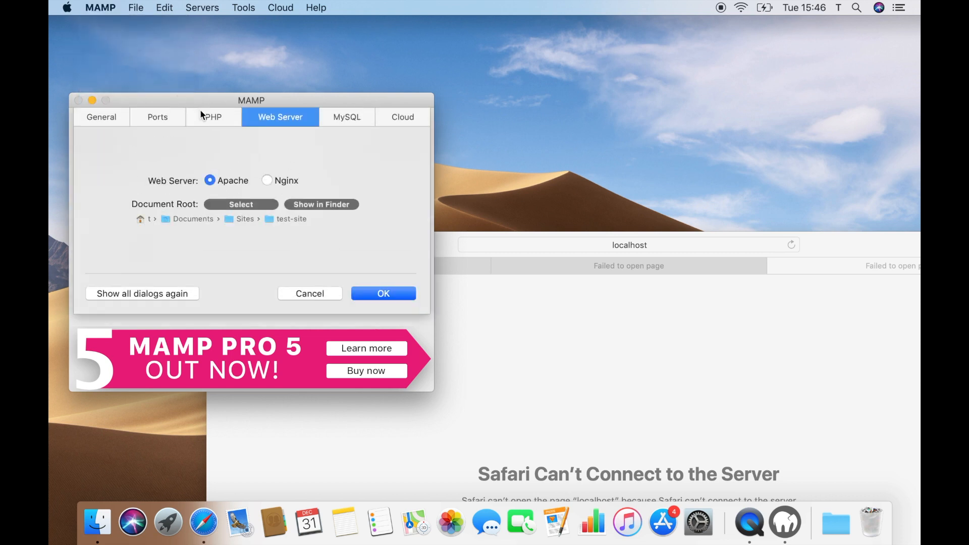
left_click(171, 117)
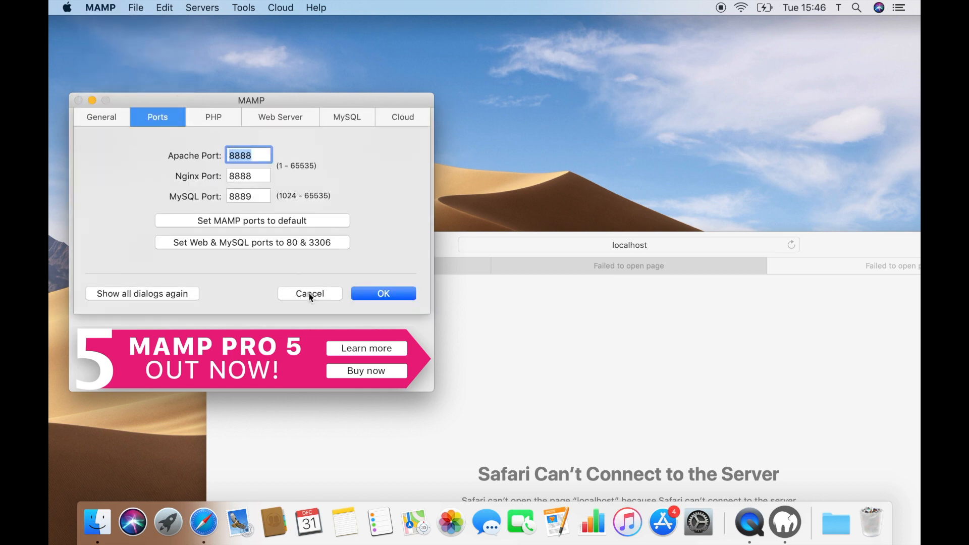
left_click(306, 246)
left_click(377, 294)
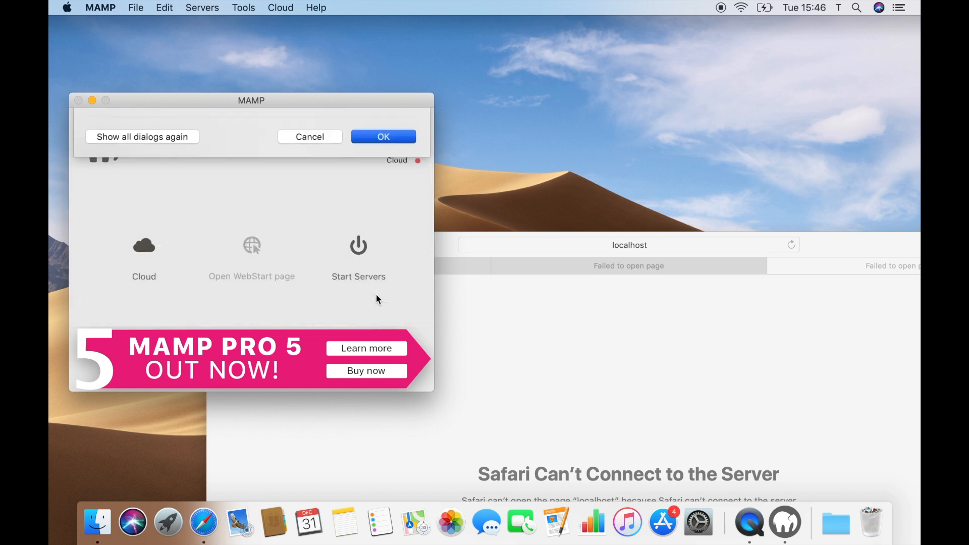
- Start Apache and MySQL, authorizing the helper tool with the admin password
left_click(358, 248)
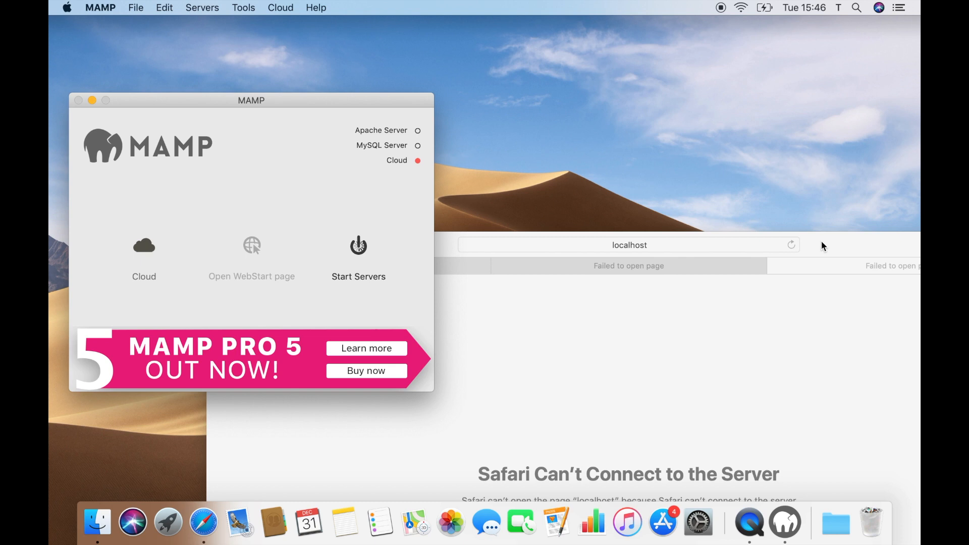
type("A")
key("Tab")
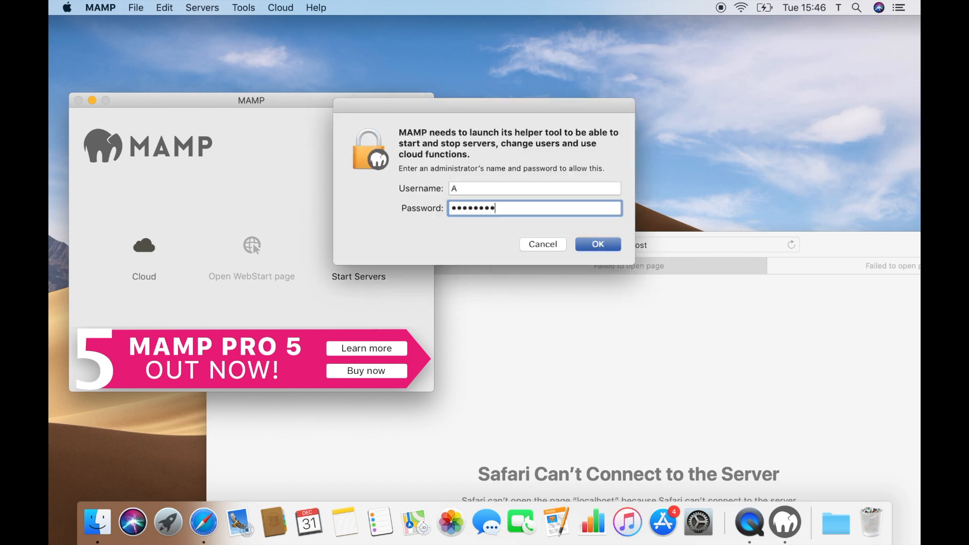
key("Return")
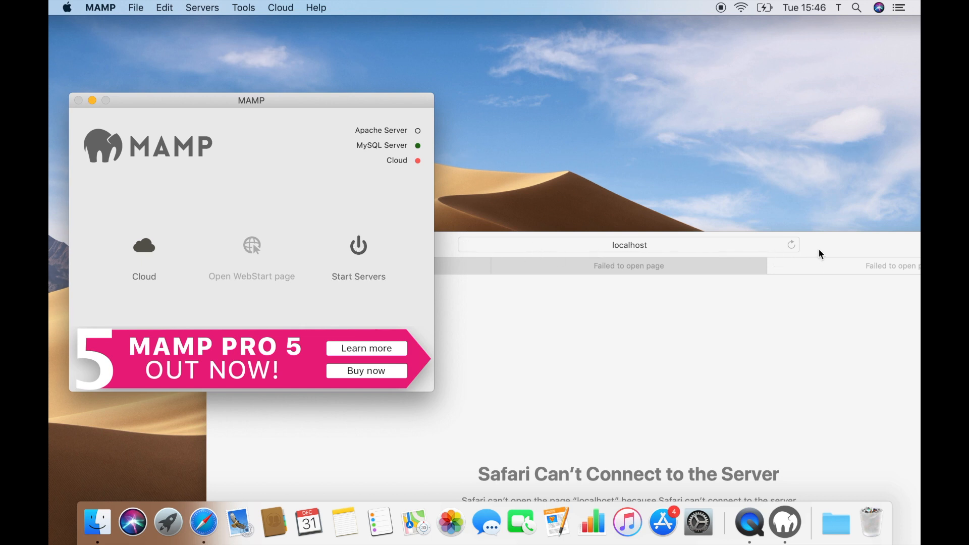
left_click(368, 247)
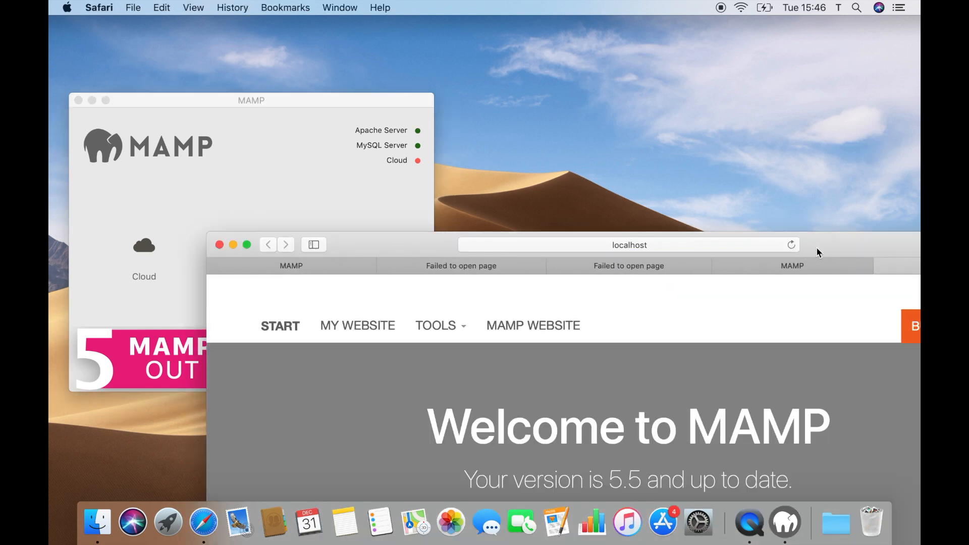
- Load localhost in Safari, keep English (United States) as the setup language, and continue
left_click_drag(835, 251, 692, 6)
left_click(599, 29)
type("loca")
key("Return")
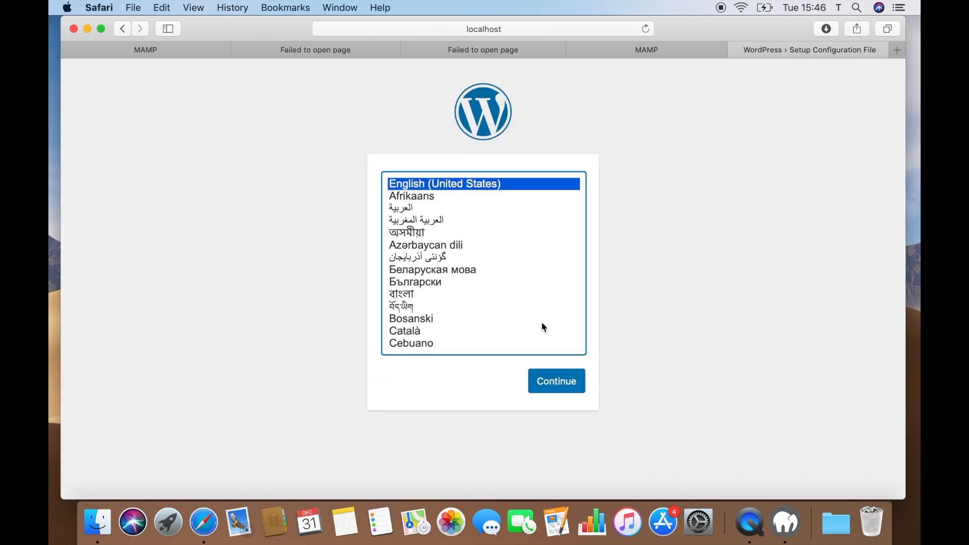
left_click(573, 390)
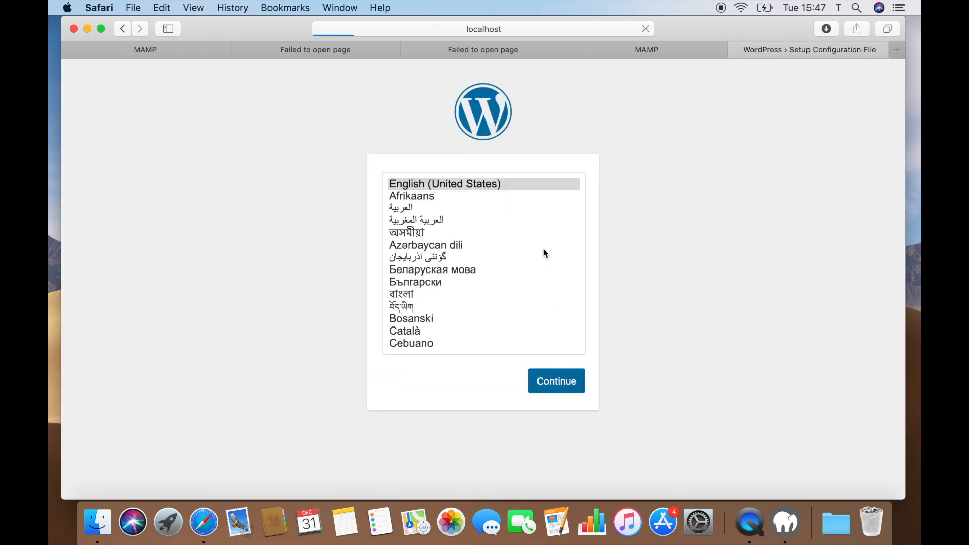
left_click(285, 428)
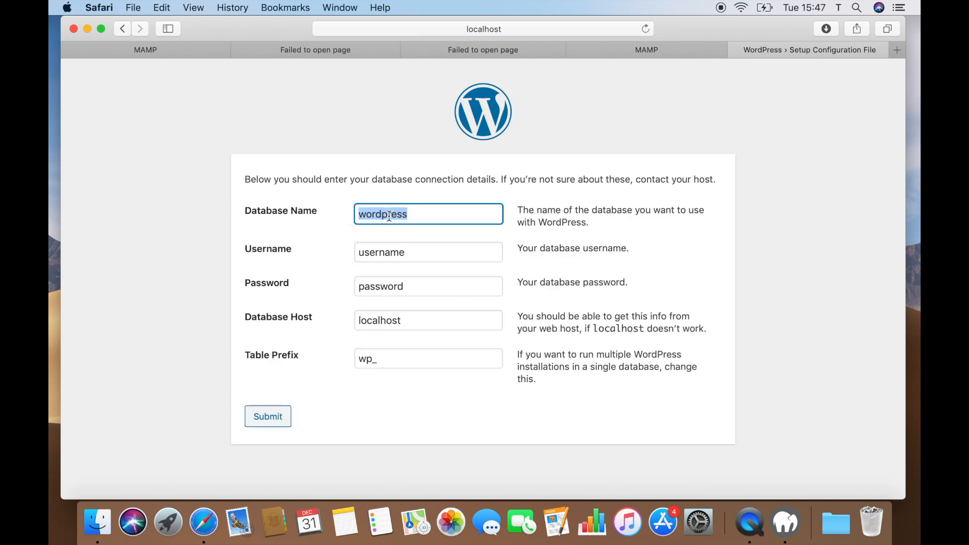
- Submit database name testsite_db with user root, the database password, localhost host and wp_ prefix
type("testsite_db")
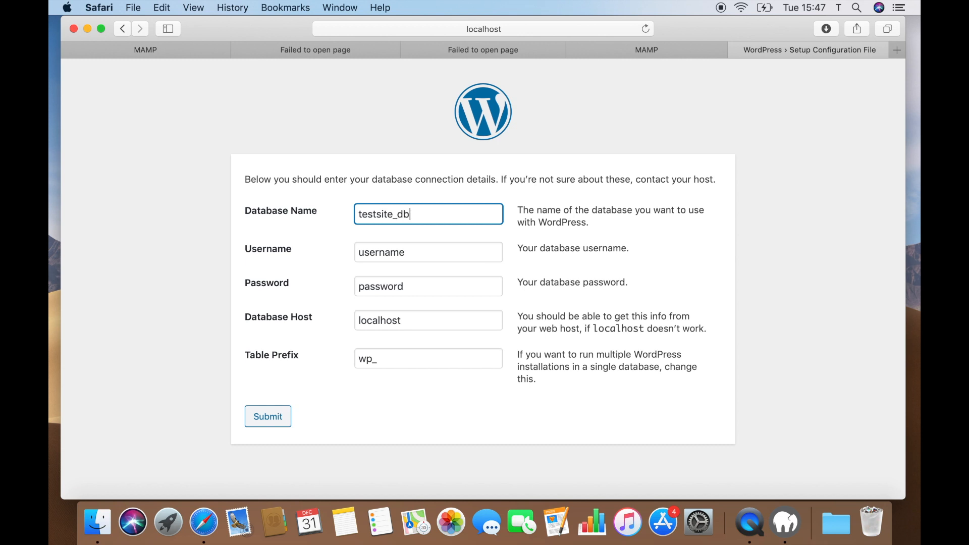
key("Tab")
type("r")
key("Tab")
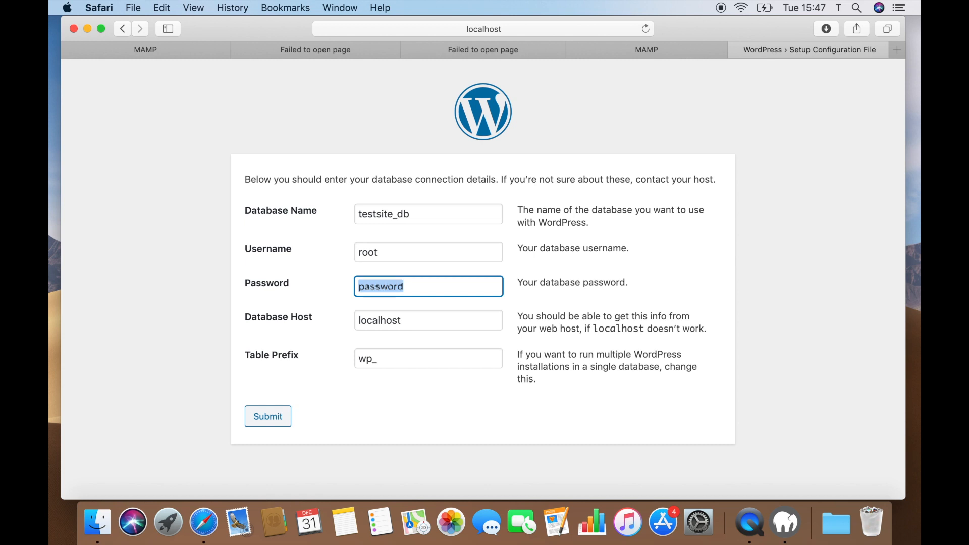
type("roo")
key("Tab")
key("Tab")
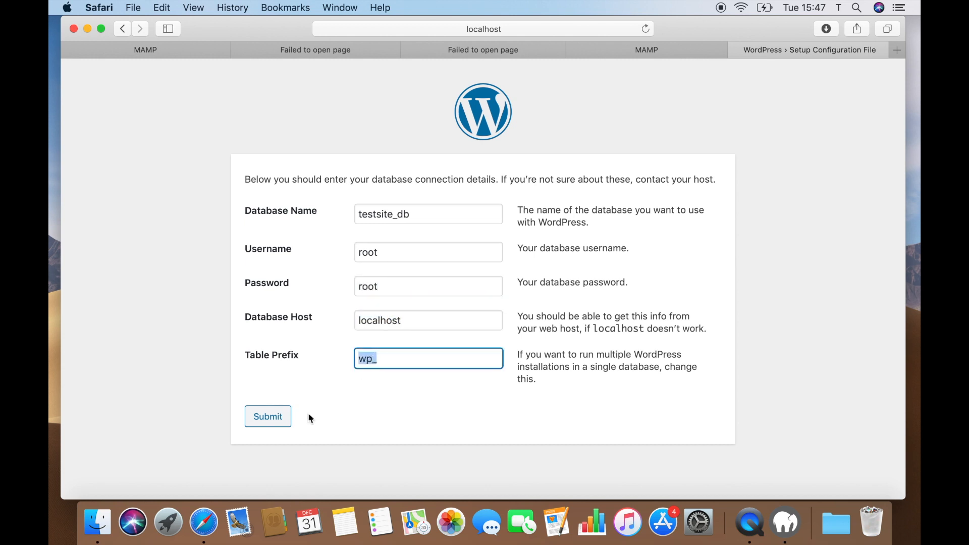
left_click(267, 416)
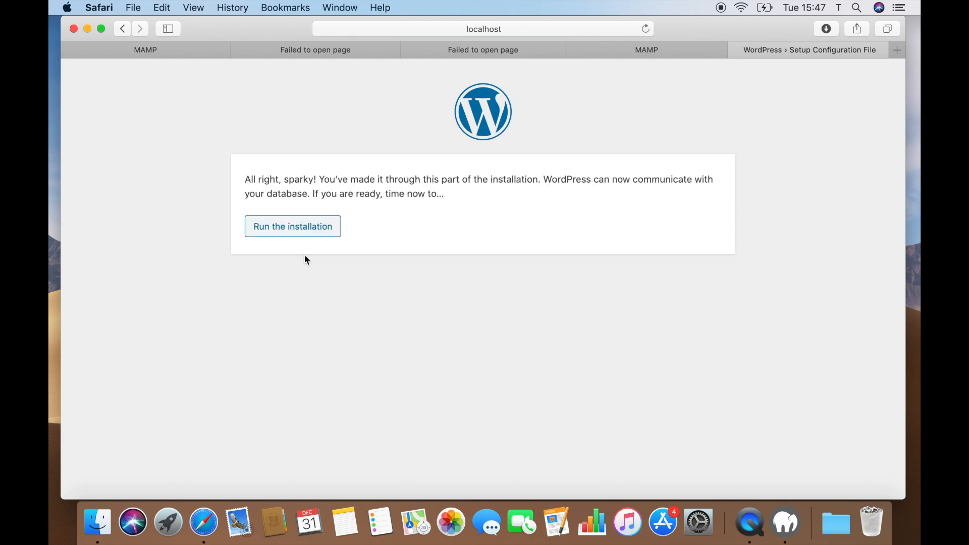
- Start the installation with site title 'Test Site', an admin username and password
left_click(305, 232)
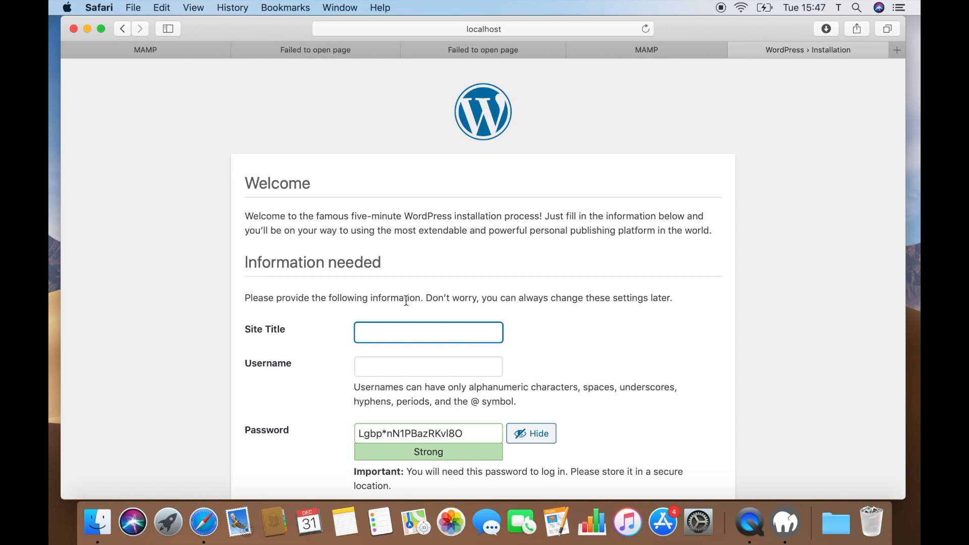
type("Test Site")
key("Tab")
type("usnerma")
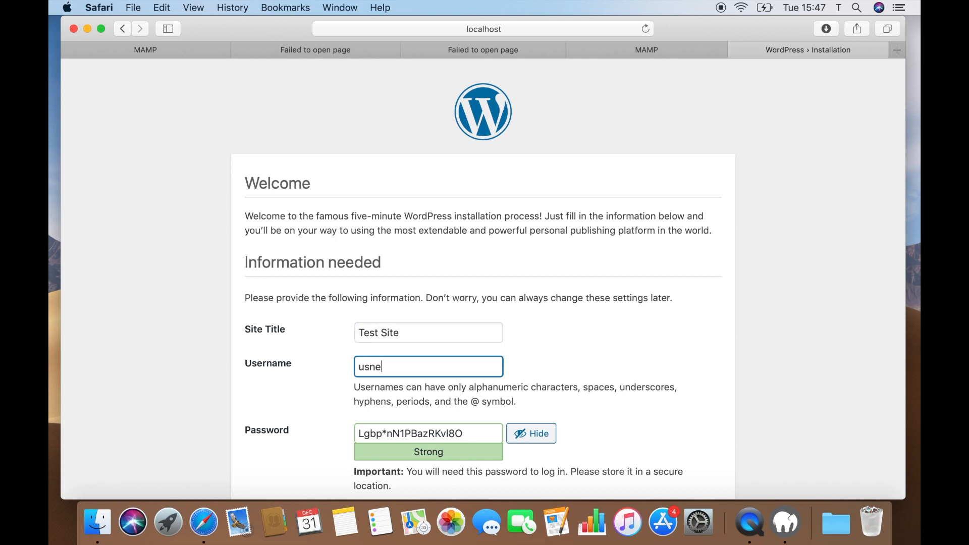
key("BackSpace")
key("BackSpace")
key("BackSpace")
key("BackSpace")
type("rname")
key("Tab")
type("password")
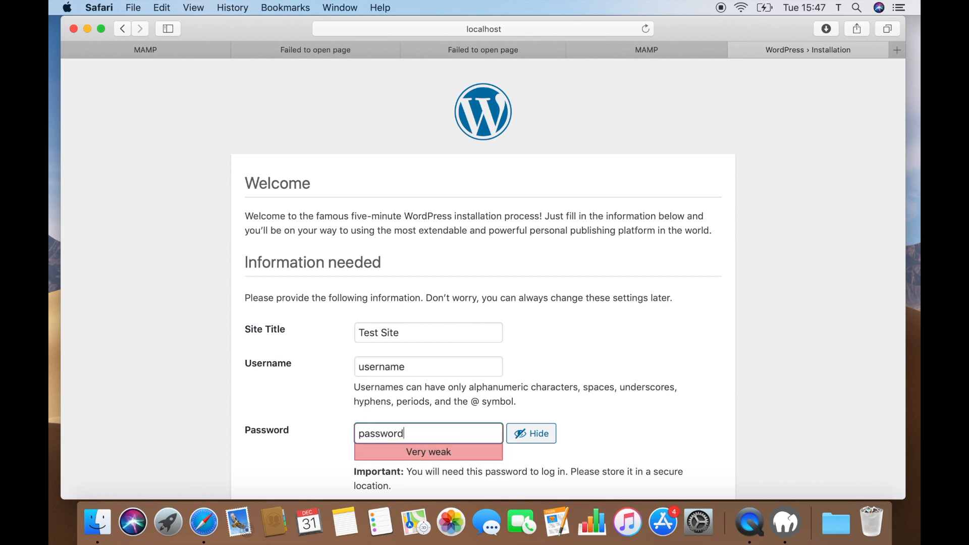
- Confirm the weak password, enter the admin e-mail address, and install WordPress
scroll(380, 253, "down", 5)
left_click(359, 314)
left_click(367, 341)
type("username@gmail.com")
left_click(318, 455)
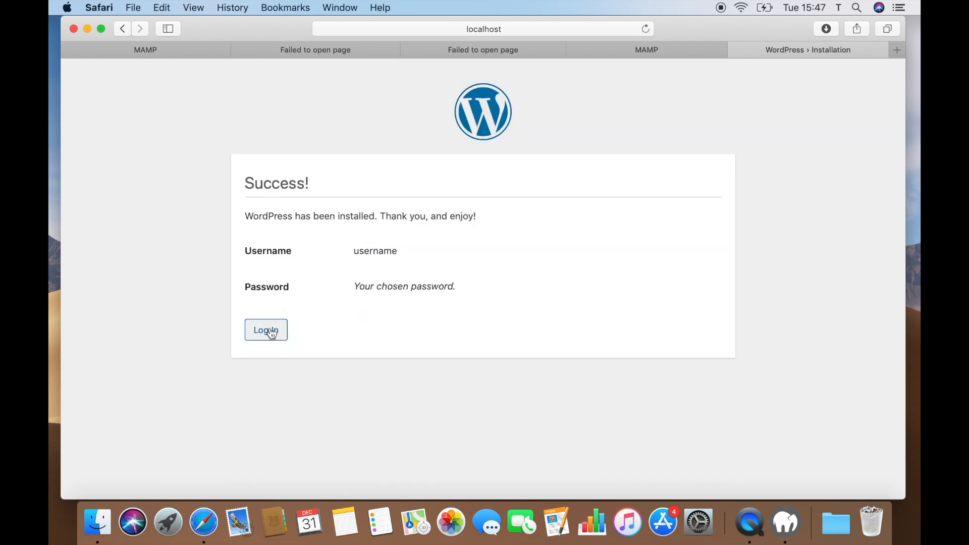
- Log in with the admin username and password, declining to save the password
left_click(266, 331)
type("username")
key("Tab")
type("password")
key("Return")
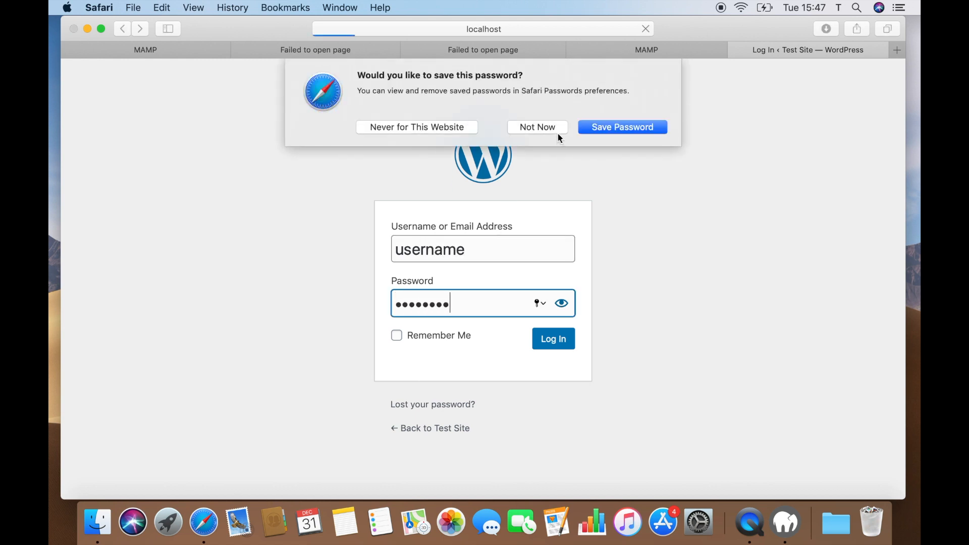
left_click(547, 126)
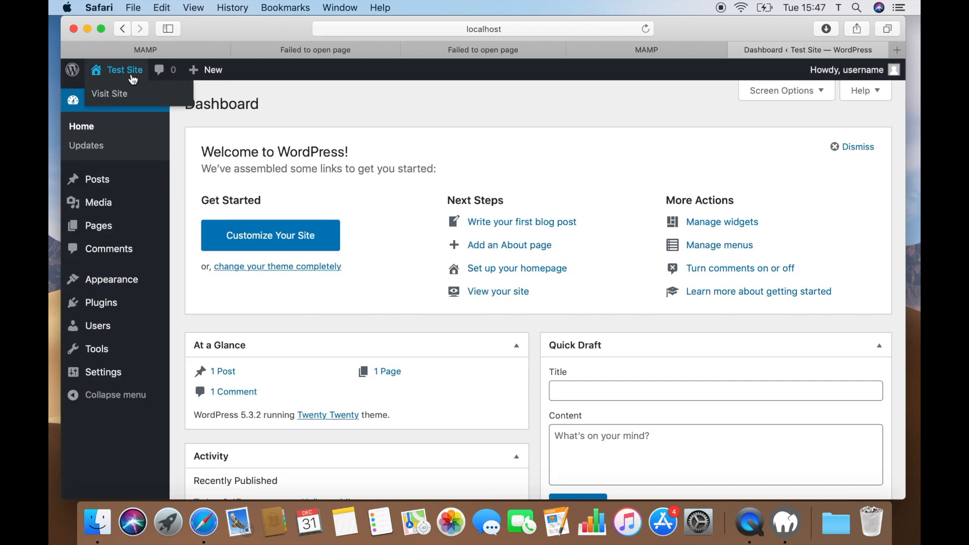
- View the public Test Site front page, then return to the admin Dashboard
left_click(132, 76)
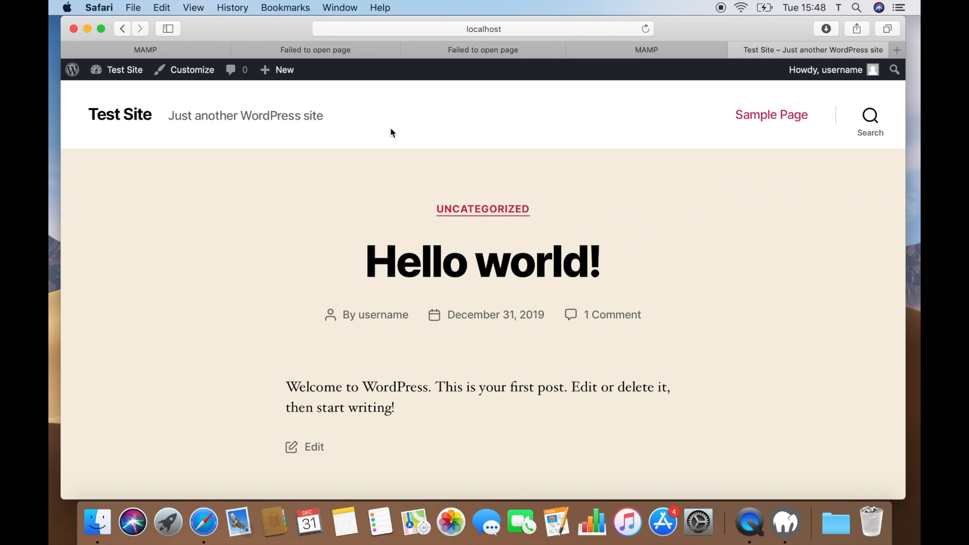
left_click(134, 69)
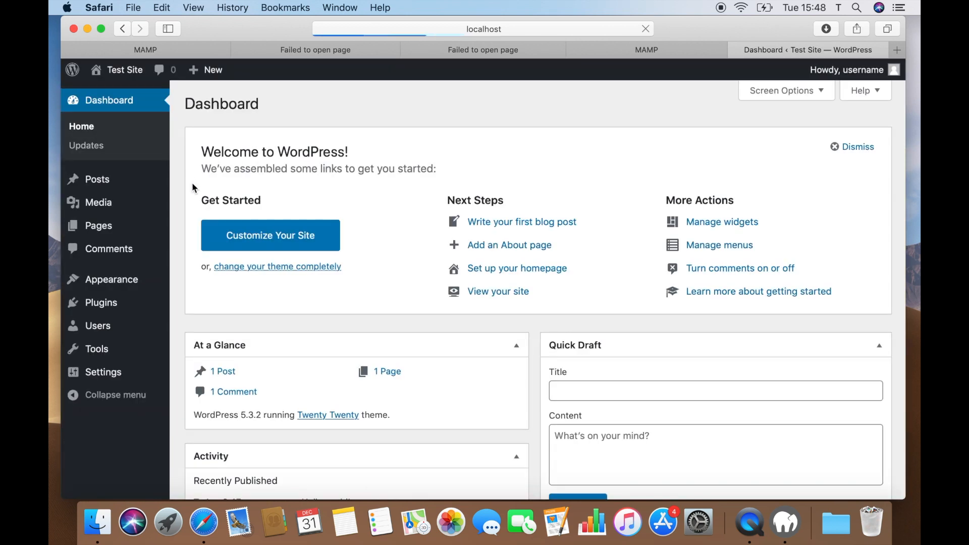
mouse_move(142, 277)
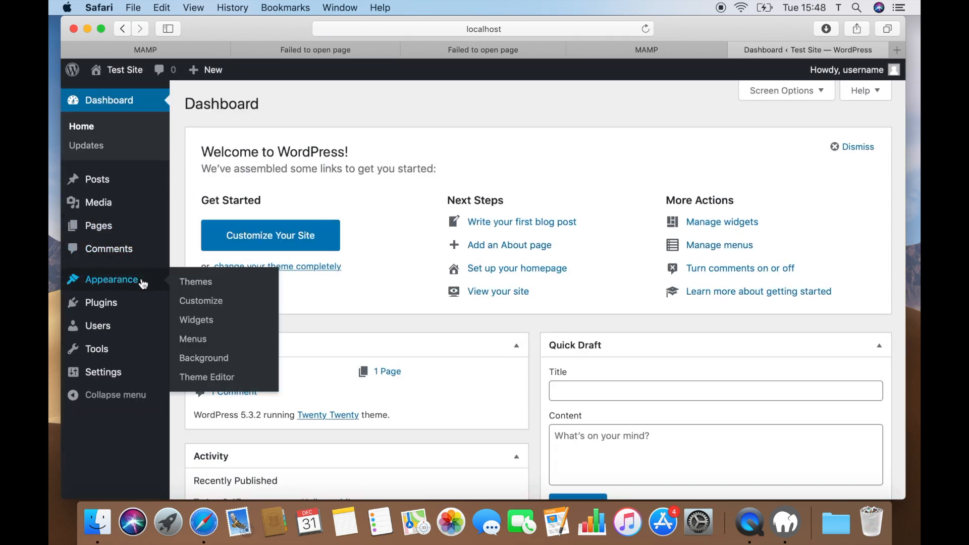
mouse_move(127, 182)
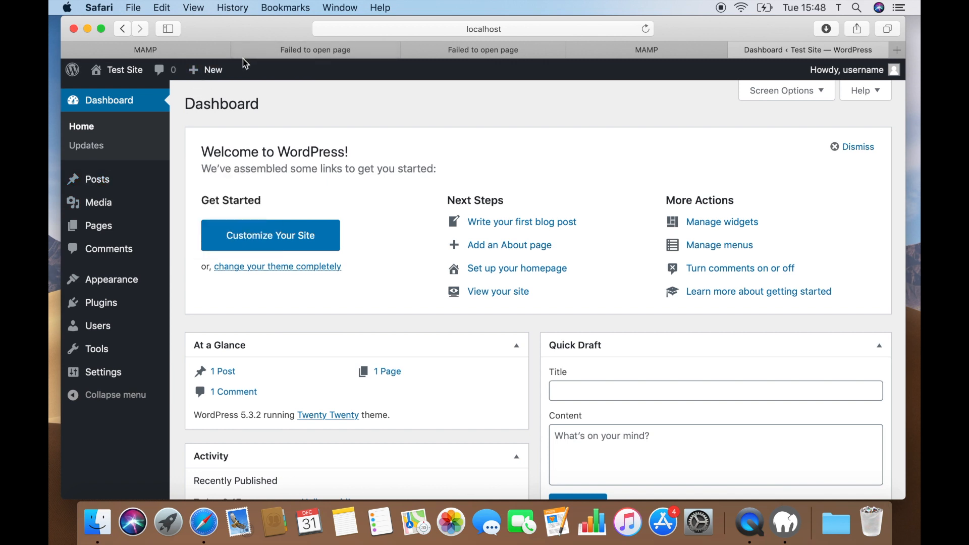